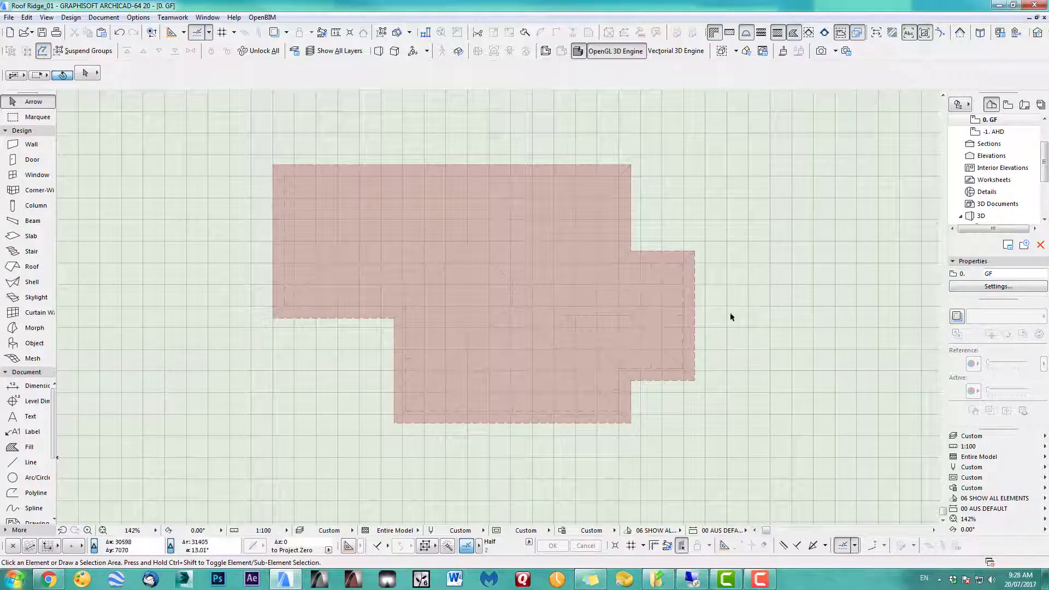
# - Drag a copy of the hip roof to the right of the original
pyautogui.press('F3')
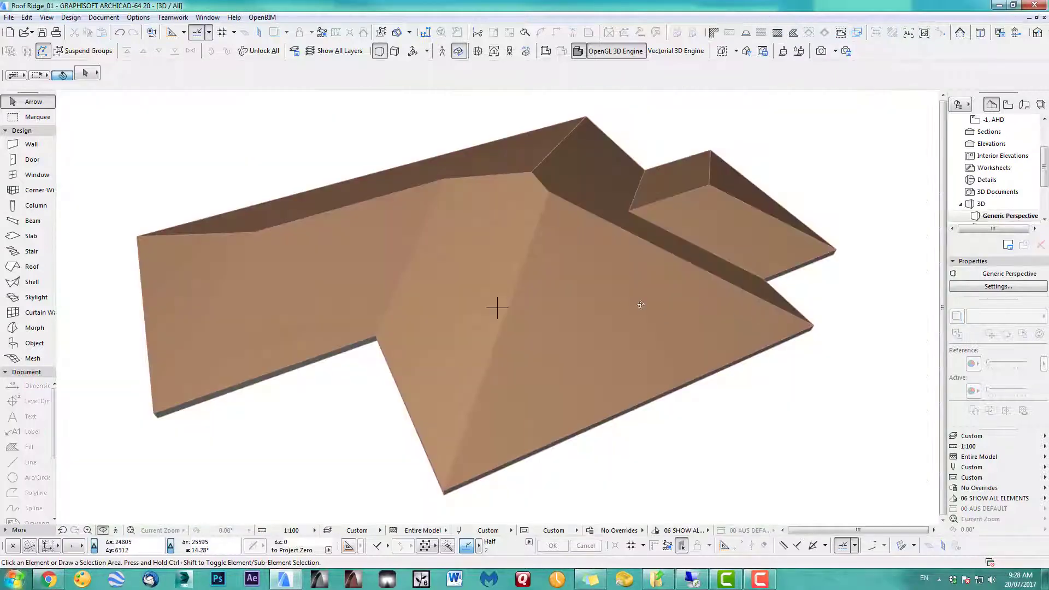
pyautogui.moveTo(645, 305)
pyautogui.keyDown('shift'); pyautogui.mouseDown(button='middle')
pyautogui.moveTo(473, 256)
pyautogui.moveTo(288, 232)
pyautogui.moveTo(554, 309)
pyautogui.mouseUp(button='middle'); pyautogui.keyUp('shift')
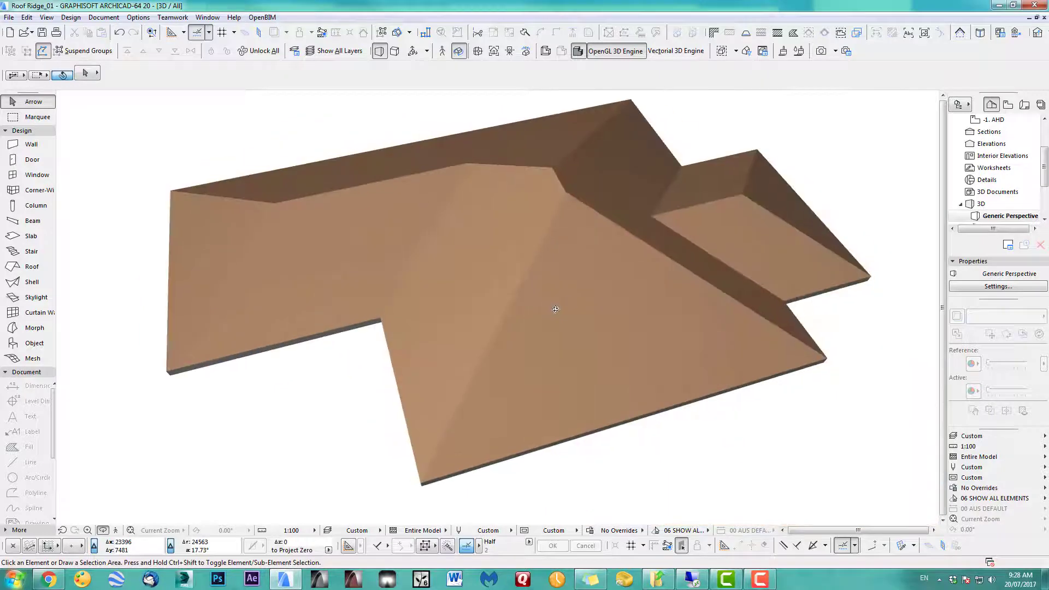
pyautogui.press('F2')
pyautogui.scroll(-3, 562, 316)
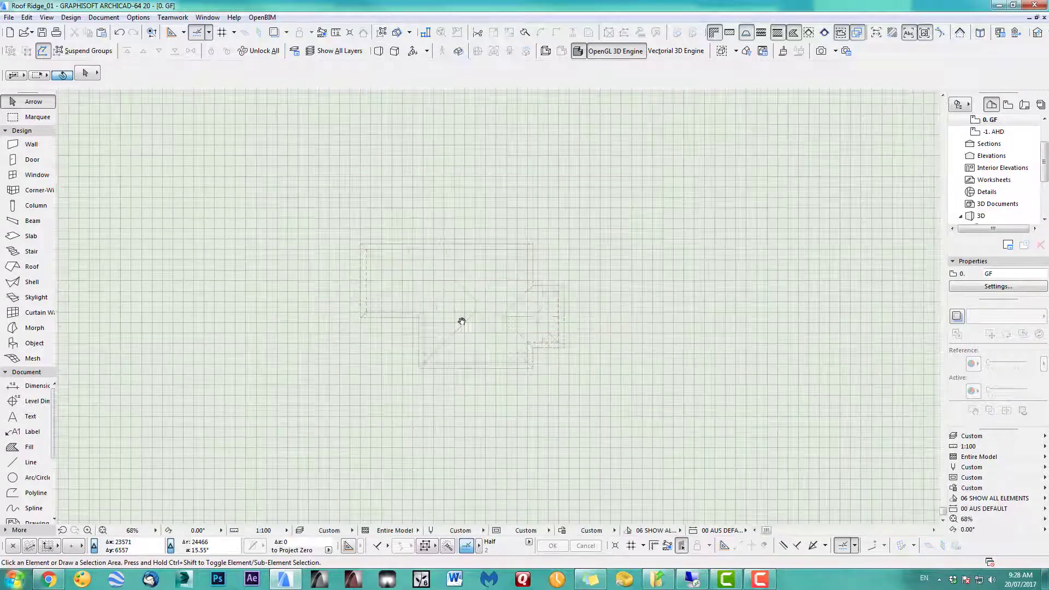
pyautogui.click(476, 336)
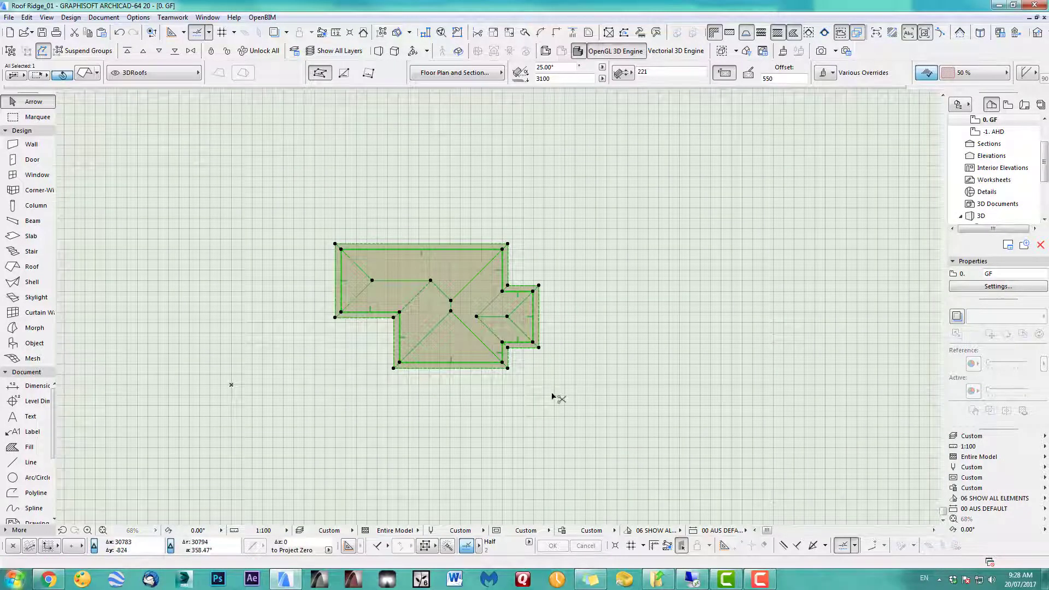
pyautogui.moveTo(462, 344); pyautogui.dragTo(704, 345)
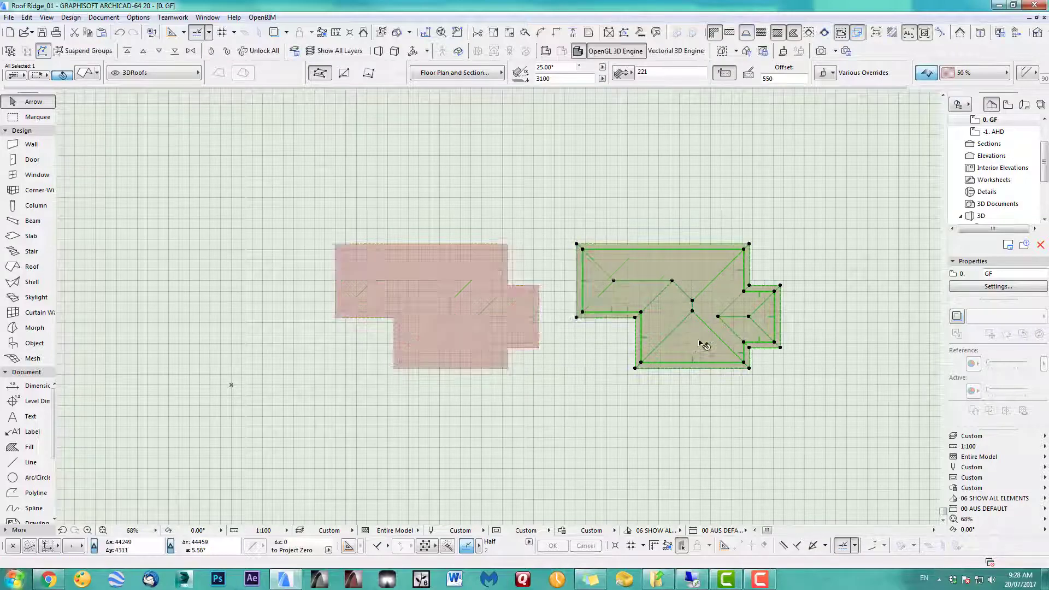
pyautogui.scroll(3, 704, 345)
# - Split the roof copy into single-plane roofs
pyautogui.rightClick(529, 365)
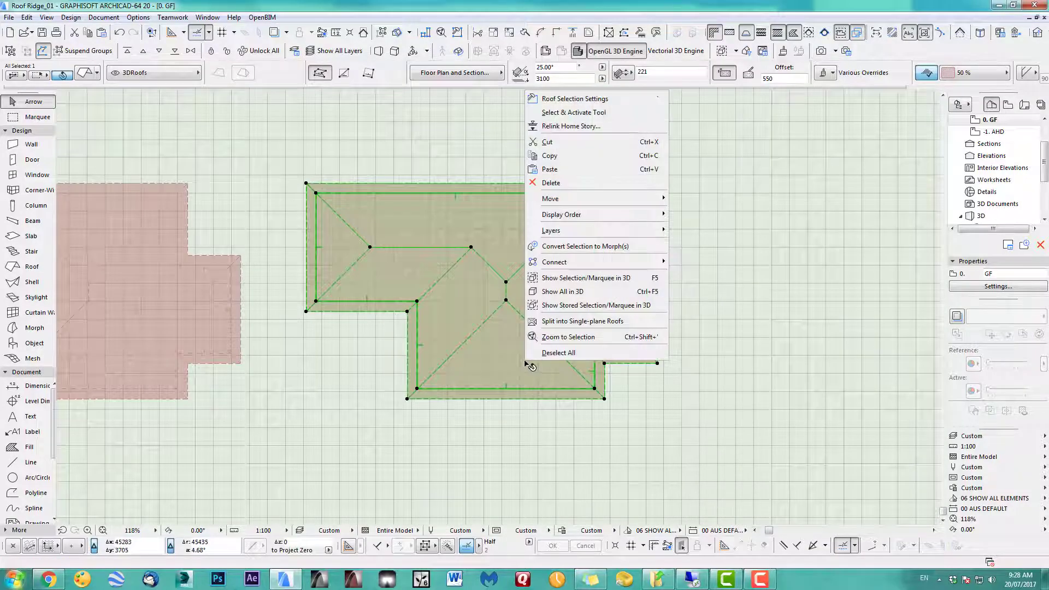
pyautogui.click(575, 321)
pyautogui.click(574, 243)
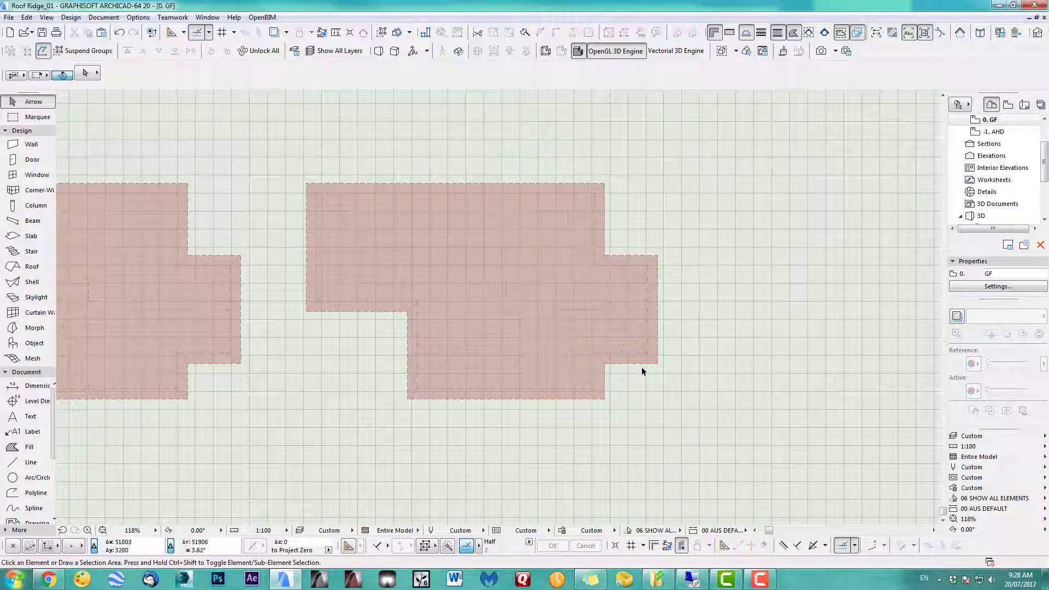
pyautogui.scroll(-2, 631, 381)
# - Copy all the split roof planes further to the right
pyautogui.moveTo(669, 230); pyautogui.dragTo(346, 431)
pyautogui.hotkey('ctrl', 'shift', 'd')
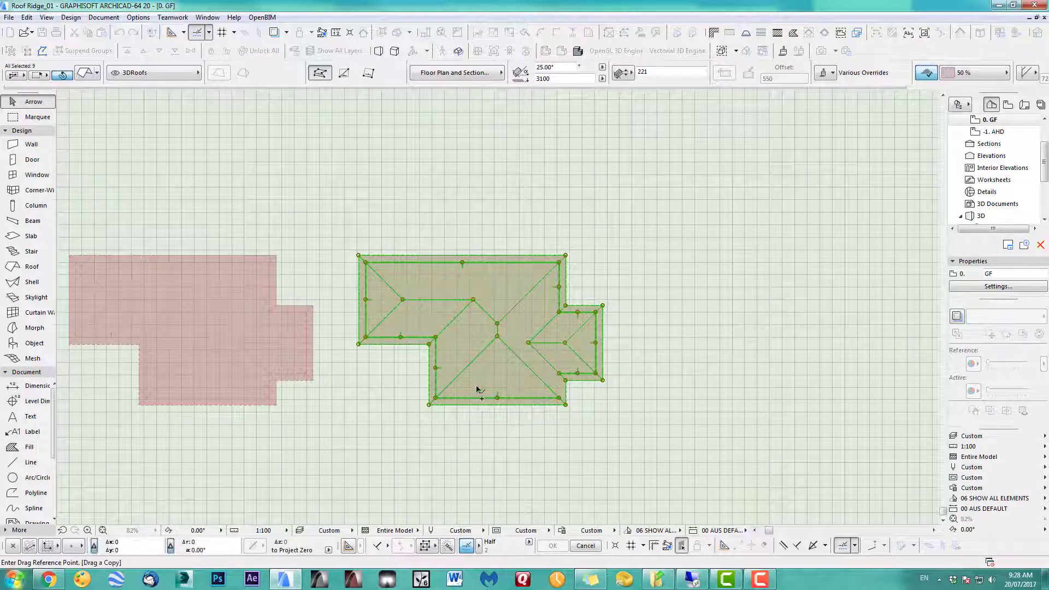
pyautogui.click(479, 391)
pyautogui.click(750, 393)
pyautogui.click(771, 436)
pyautogui.scroll(3, 772, 436)
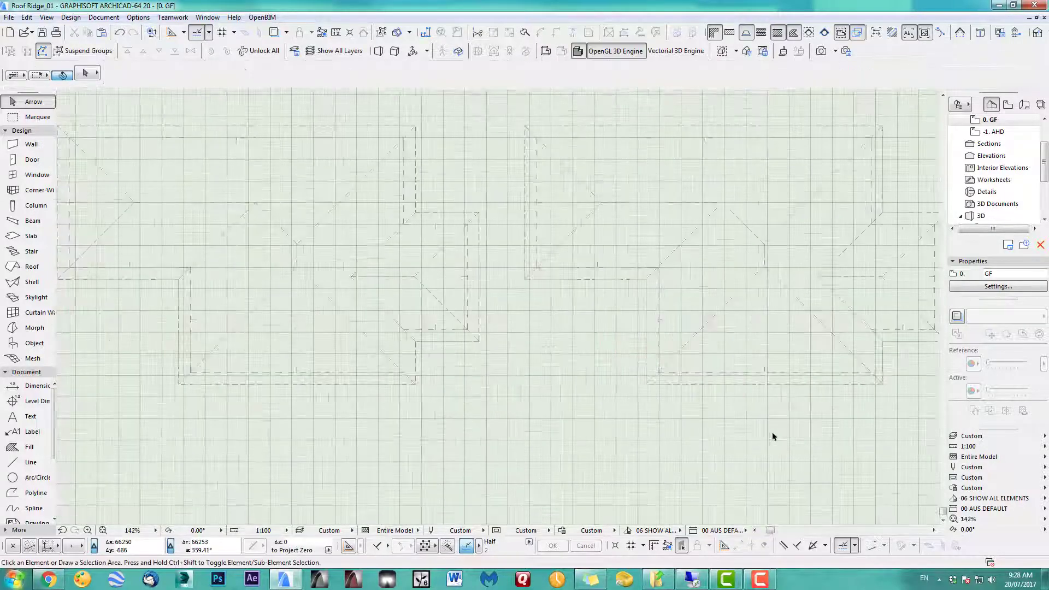
# - Enable Suspend Groups and select the single bottom roof plane
pyautogui.click(519, 408)
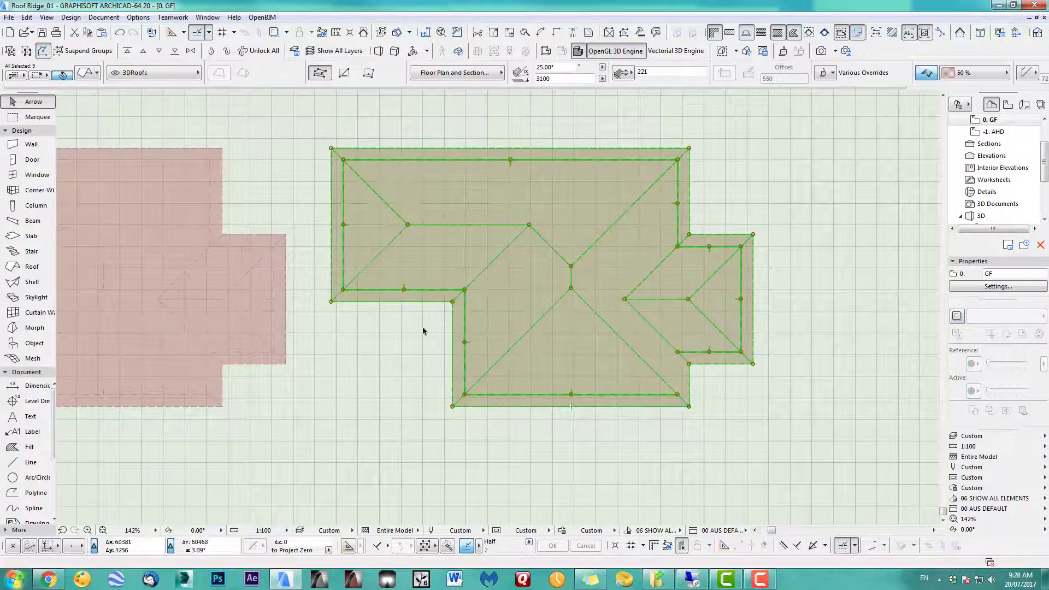
pyautogui.click(96, 54)
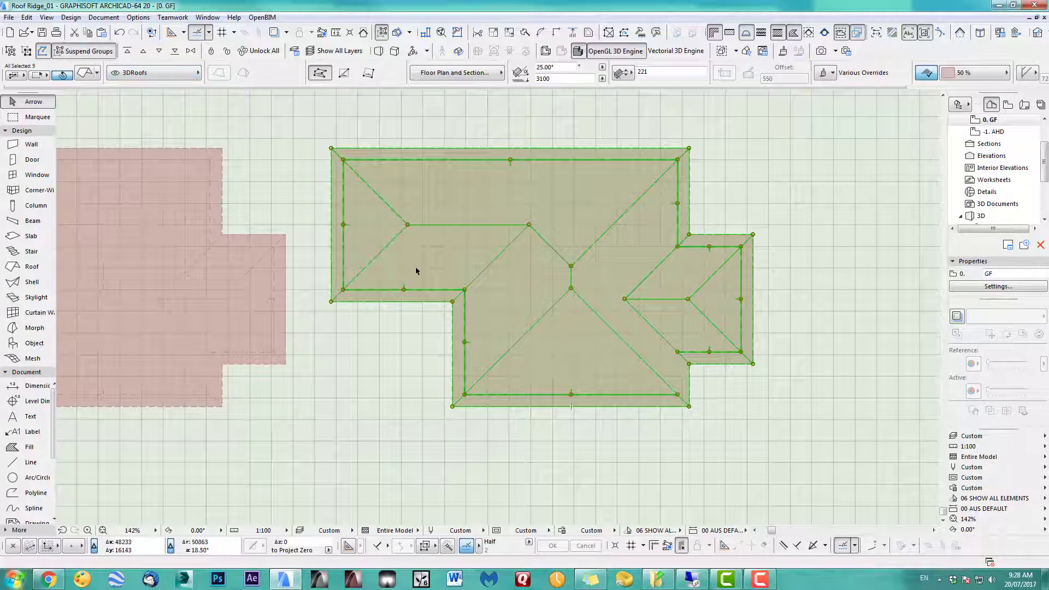
pyautogui.click(481, 419)
pyautogui.scroll(3, 455, 405)
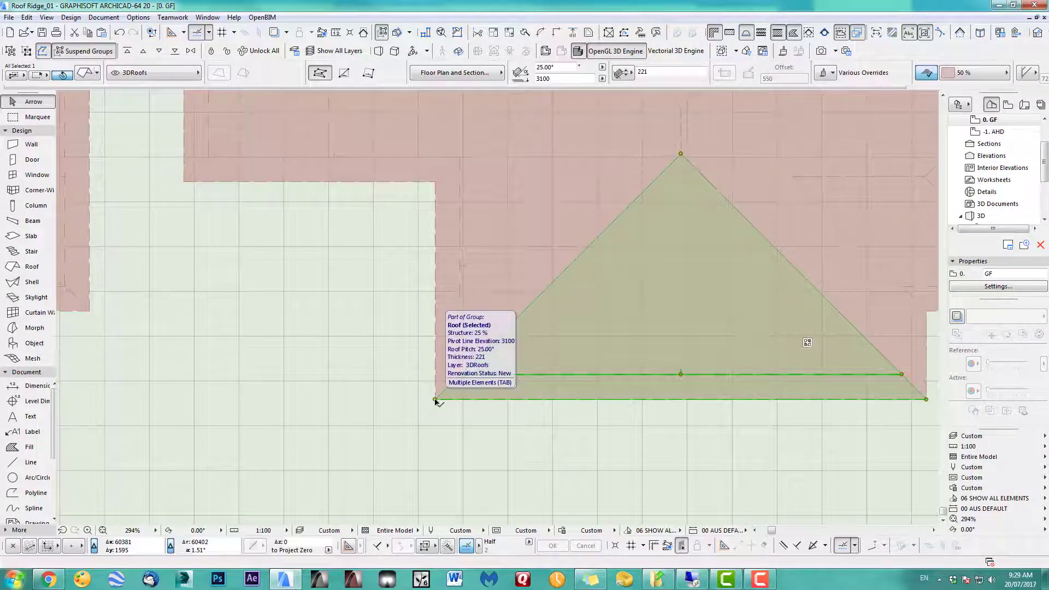
# - Offset the bottom plane's sloped edges inward by a small distance
pyautogui.click(436, 401)
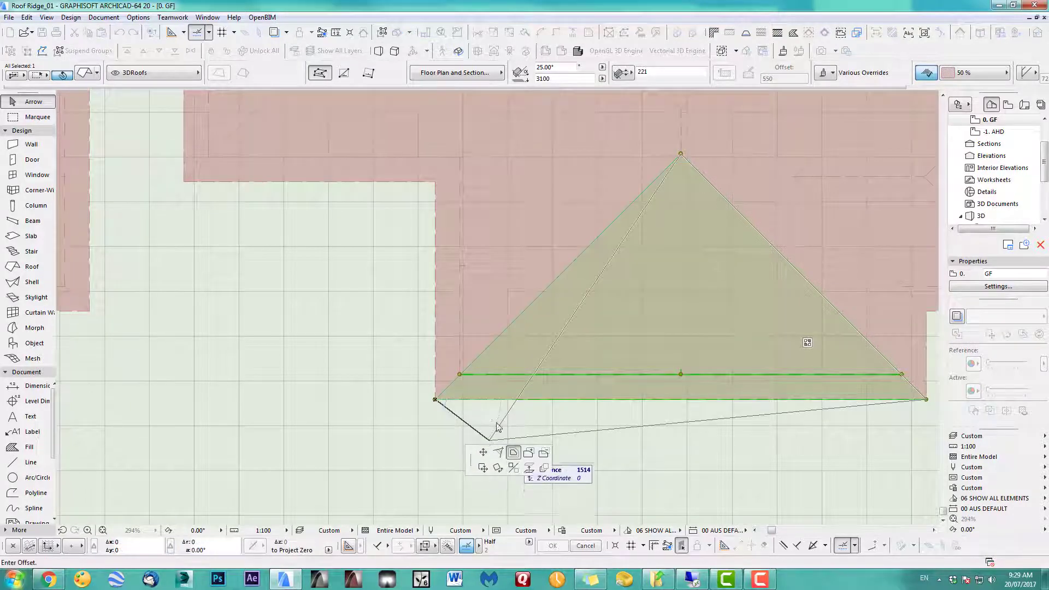
pyautogui.click(513, 452)
pyautogui.write('80')
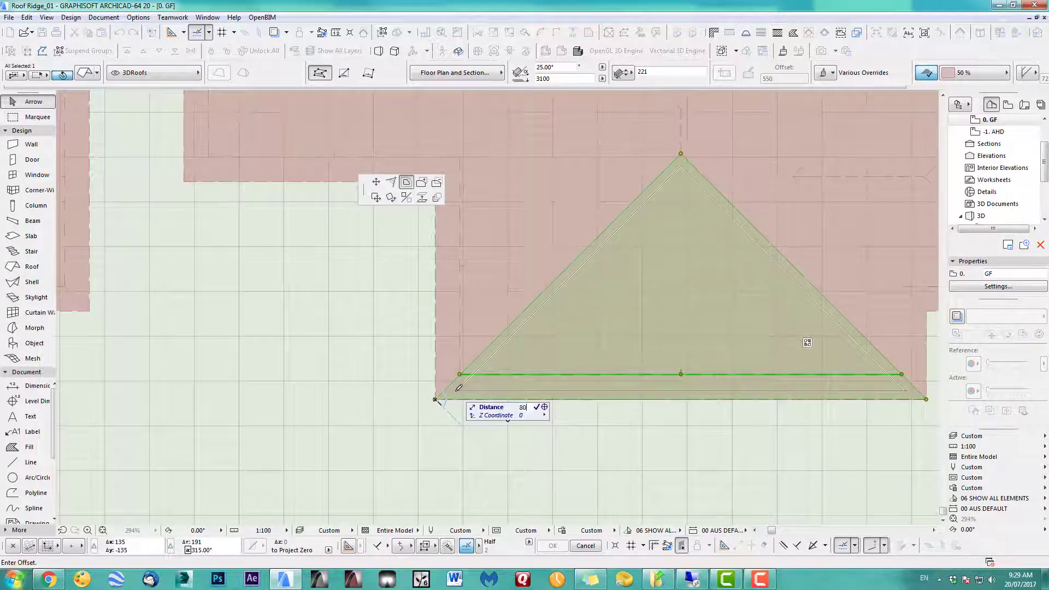
pyautogui.press('Return')
pyautogui.scroll(-1, 447, 430)
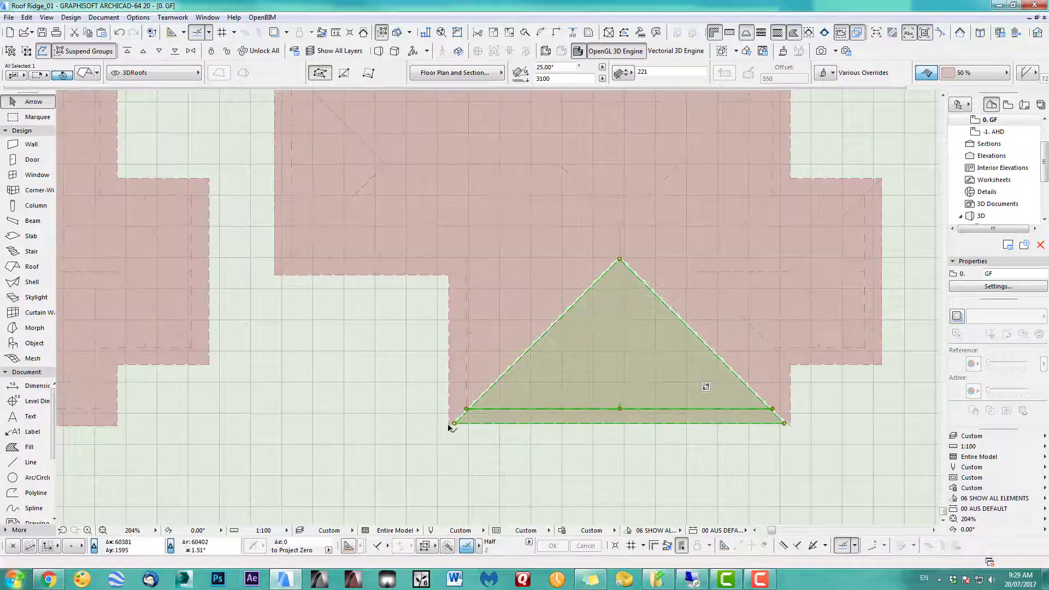
pyautogui.click(450, 427)
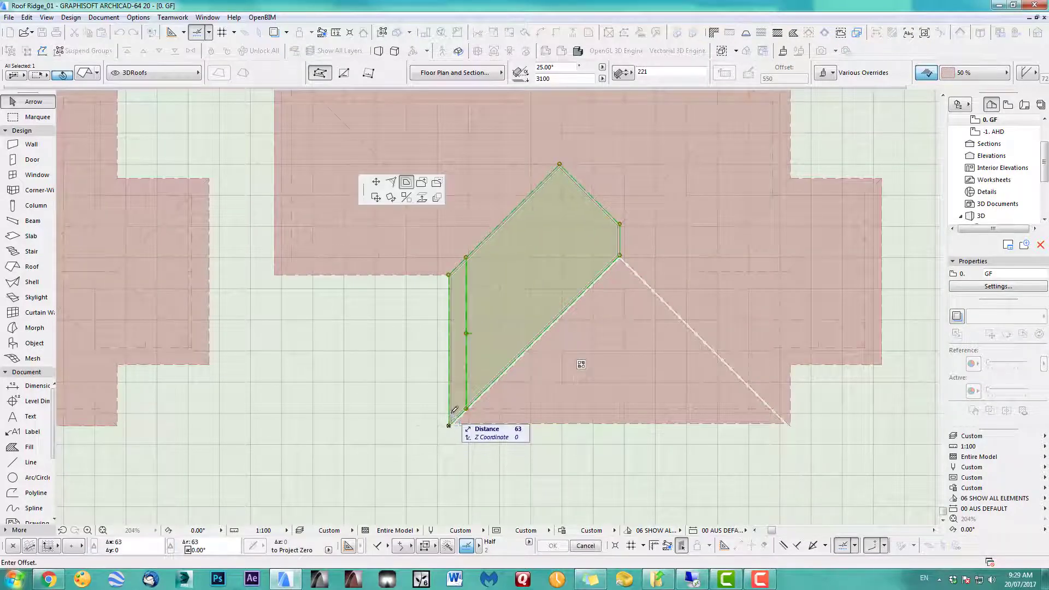
pyautogui.press('Escape')
# - Offset the parallelogram plane's edge, cancelling the Fillet/Chamfer corner rounding
pyautogui.click(295, 279)
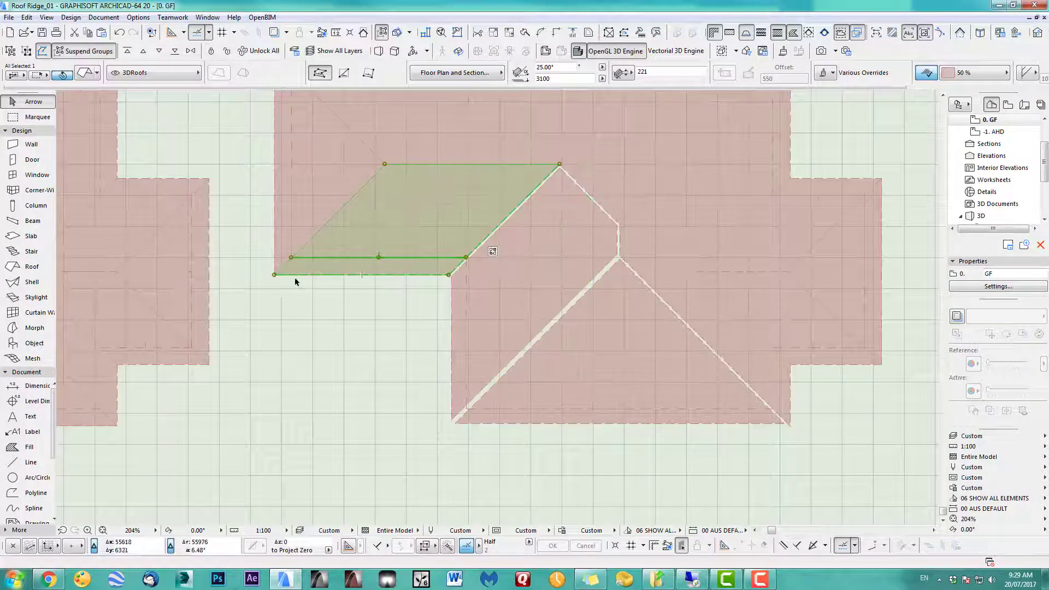
pyautogui.click(275, 276)
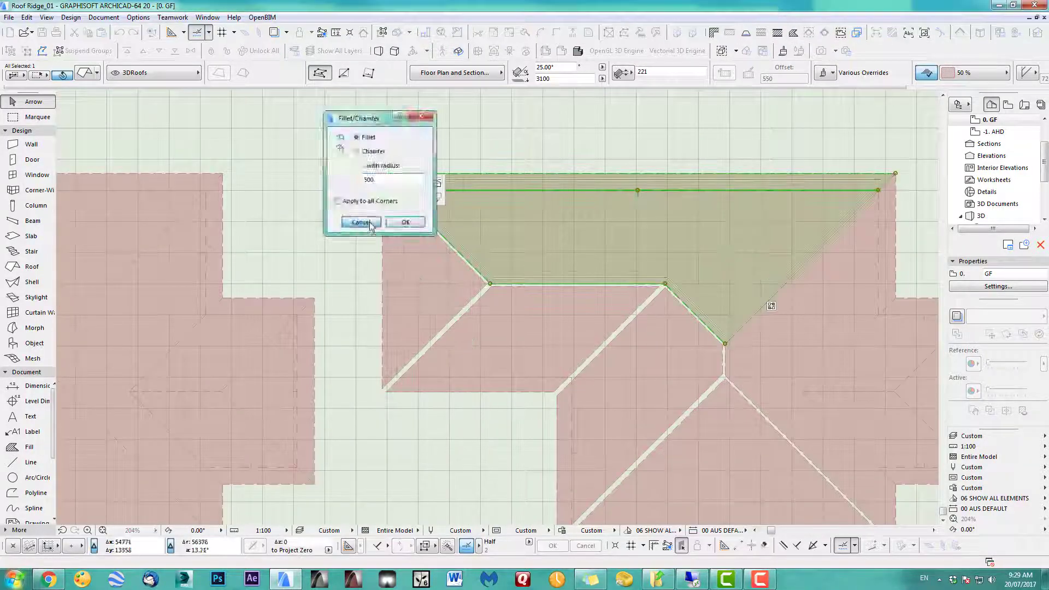
pyautogui.click(362, 222)
pyautogui.click(745, 335)
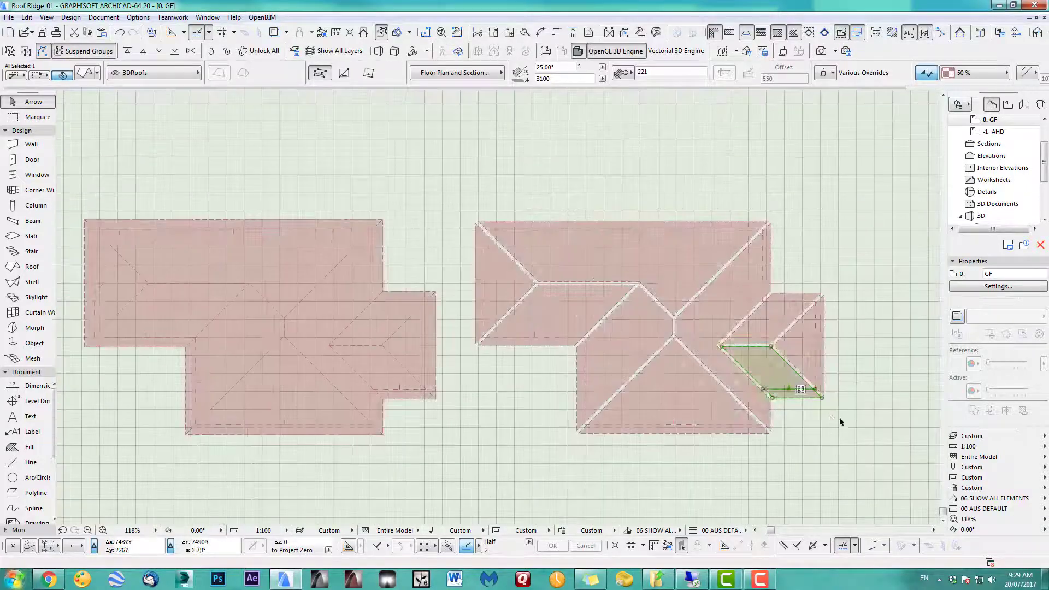
pyautogui.click(840, 422)
# - Move the trimmed roof planes corner-to-corner onto the solid roof copy
pyautogui.moveTo(865, 457); pyautogui.dragTo(473, 190)
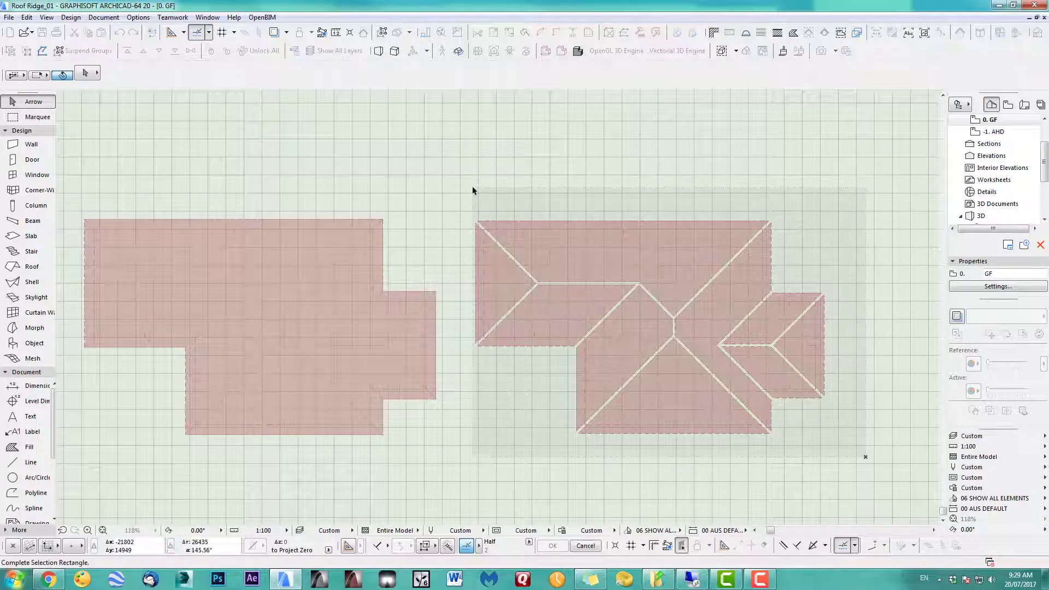
pyautogui.click(472, 191)
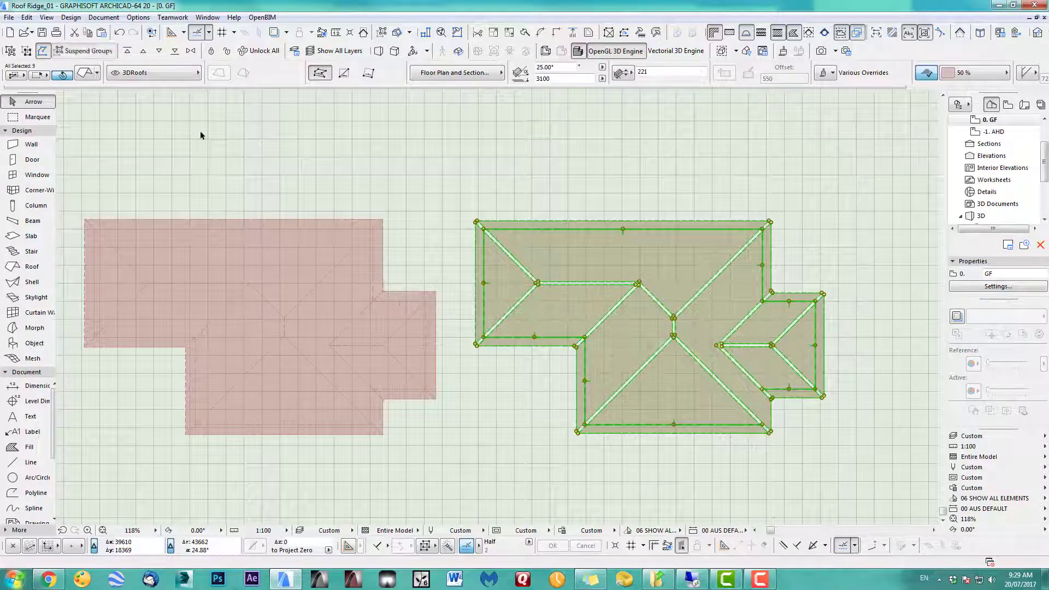
pyautogui.moveTo(199, 134); pyautogui.dragTo(455, 136, button='middle')
pyautogui.moveTo(764, 466); pyautogui.dragTo(711, 440, button='middle')
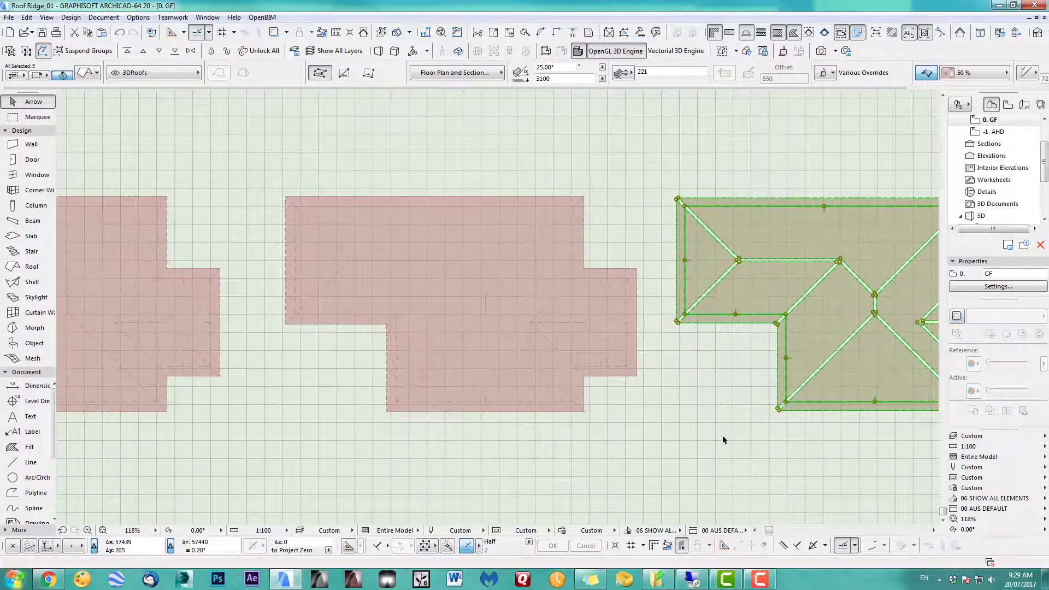
pyautogui.hotkey('ctrl', 'd')
pyautogui.click(877, 404)
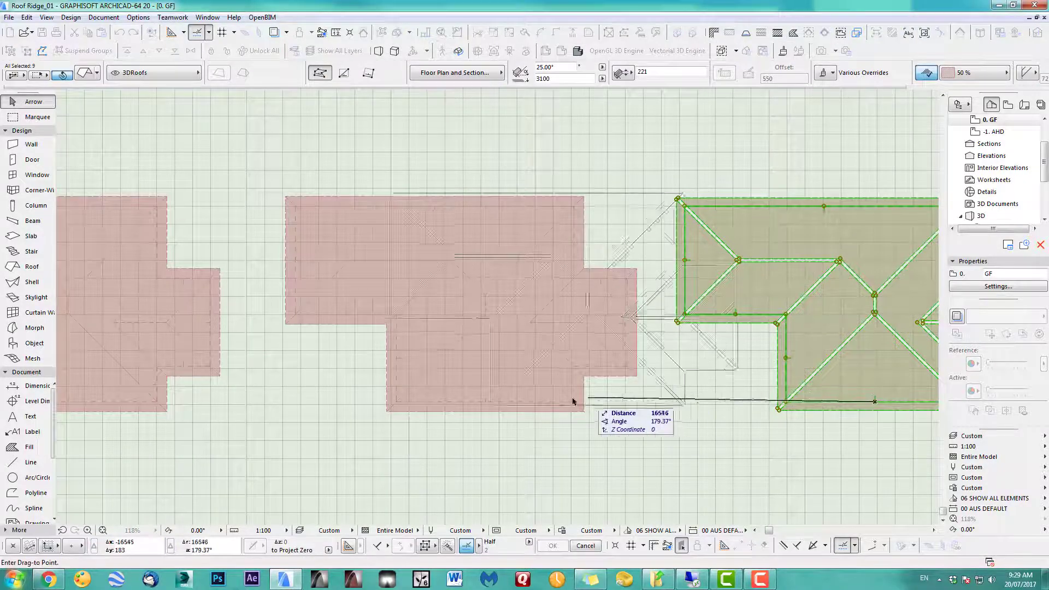
pyautogui.click(489, 403)
pyautogui.scroll(3, 460, 429)
pyautogui.click(860, 416)
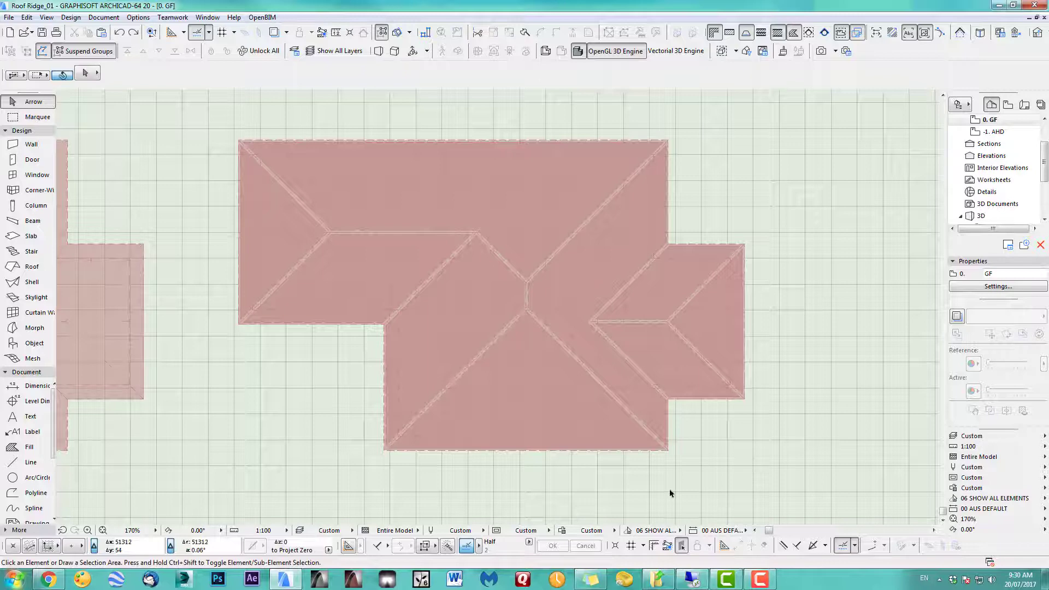
pyautogui.scroll(2, 378, 465)
pyautogui.scroll(1, 399, 468)
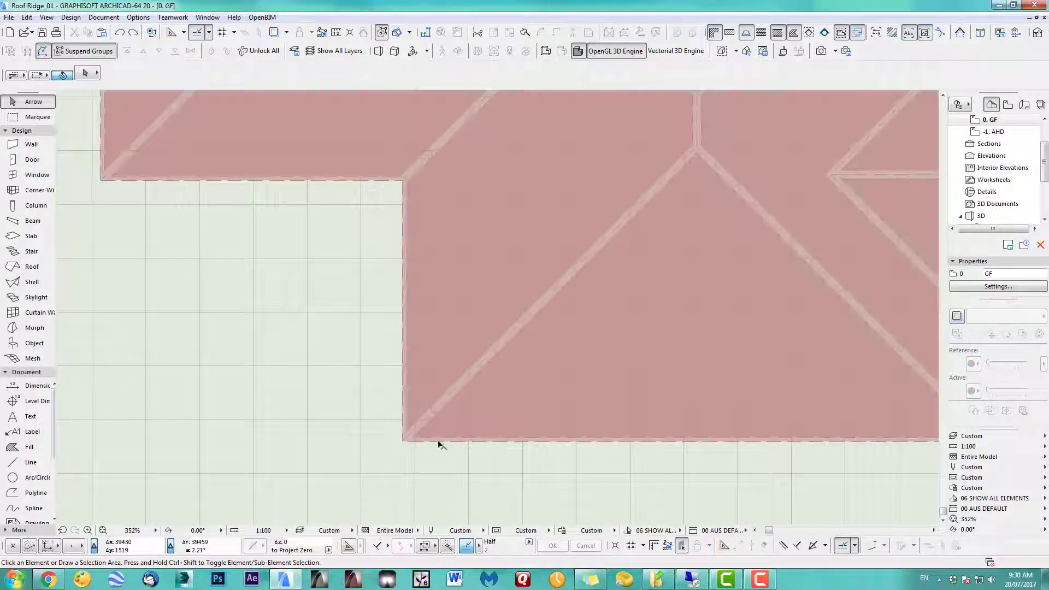
# - Offset the bottom triangular plane's bottom and left edges past the eave
pyautogui.click(437, 440)
pyautogui.click(437, 438)
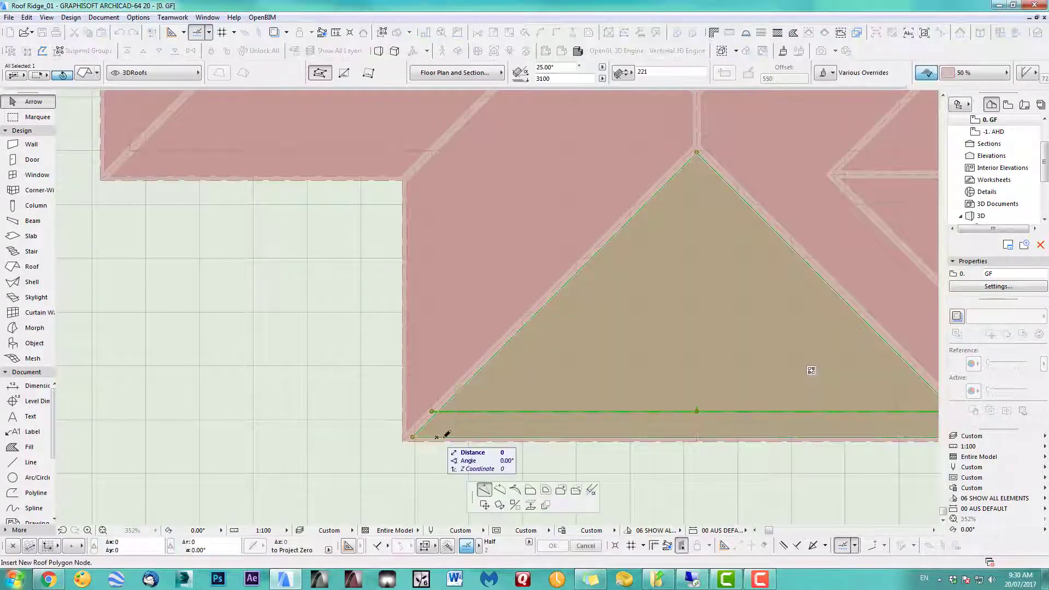
pyautogui.click(530, 493)
pyautogui.click(423, 451)
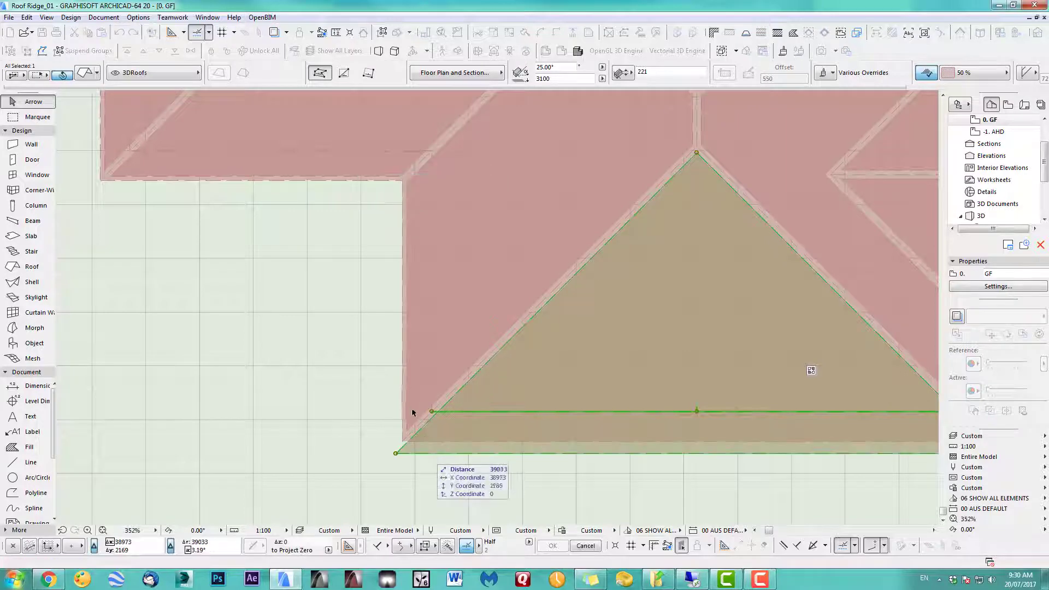
pyautogui.click(388, 402)
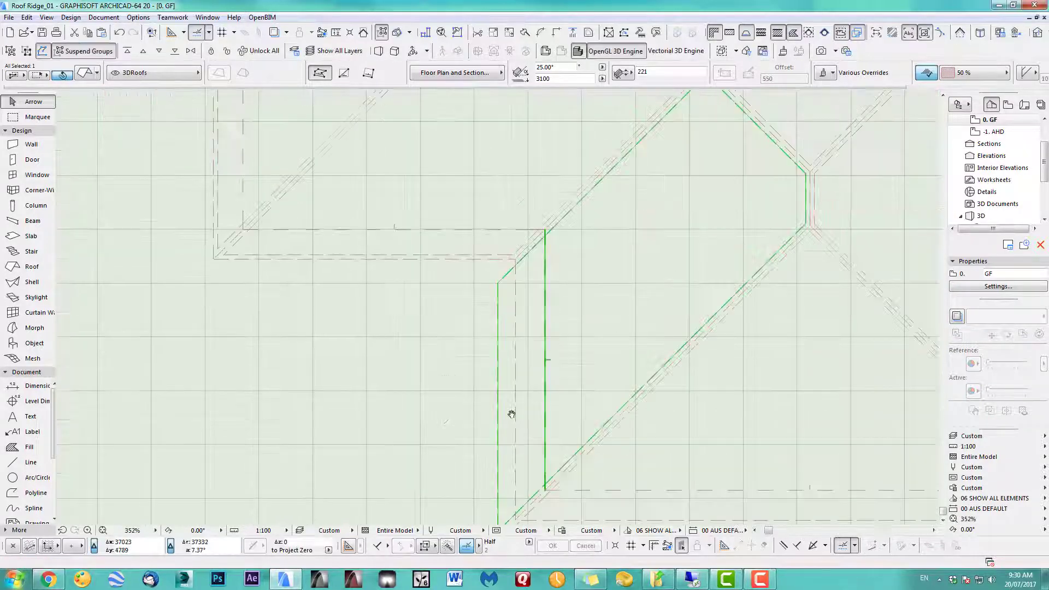
# - Push the strip roof's bottom and left edges and the top strip's edge past the outline
pyautogui.moveTo(322, 173); pyautogui.dragTo(563, 339, button='middle')
pyautogui.click(561, 343)
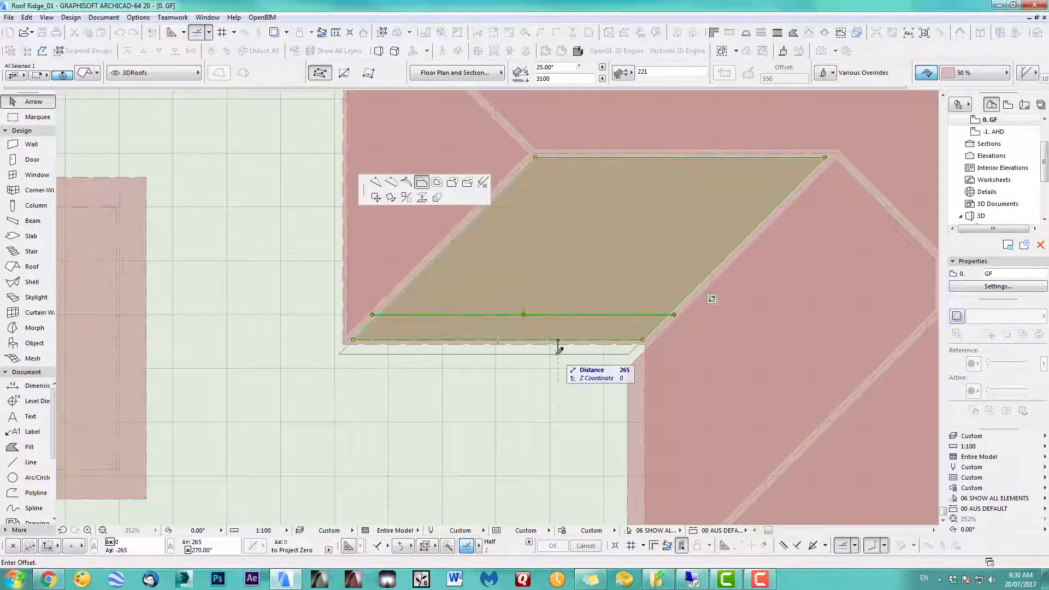
pyautogui.click(346, 291)
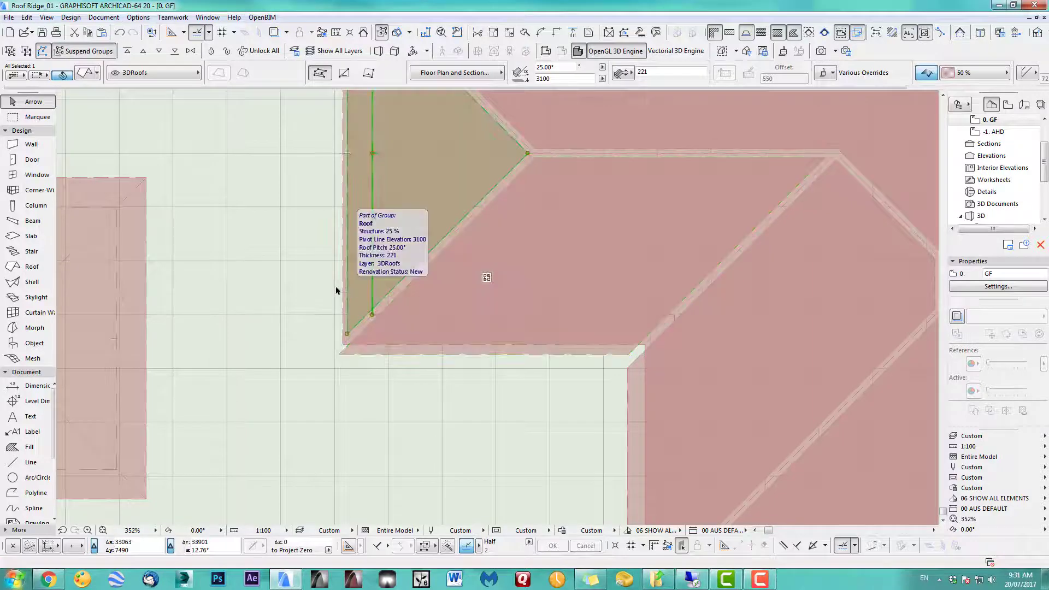
pyautogui.click(346, 292)
pyautogui.click(328, 283)
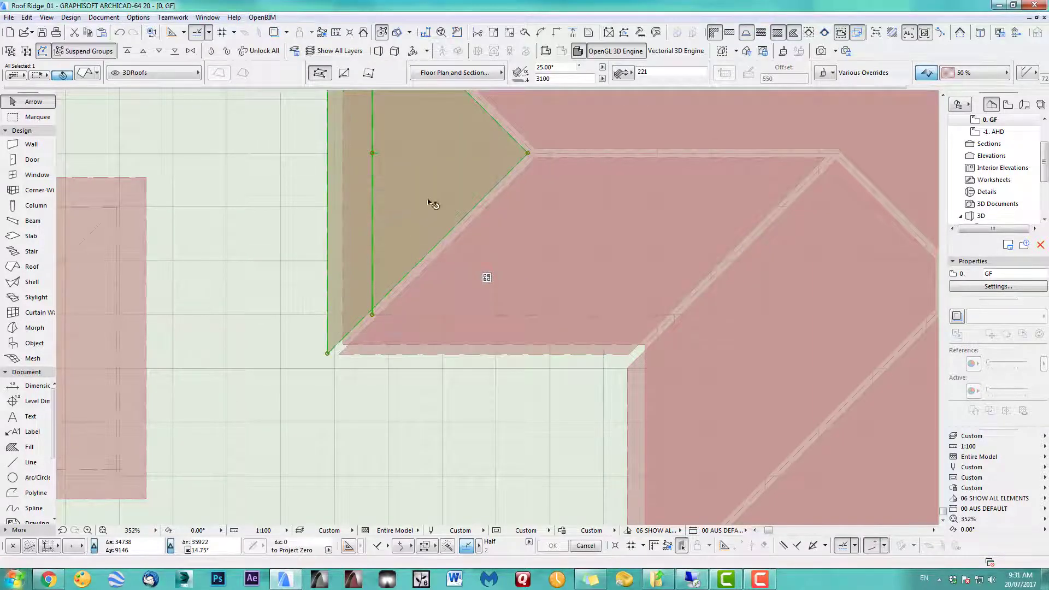
pyautogui.click(415, 153)
pyautogui.click(475, 205)
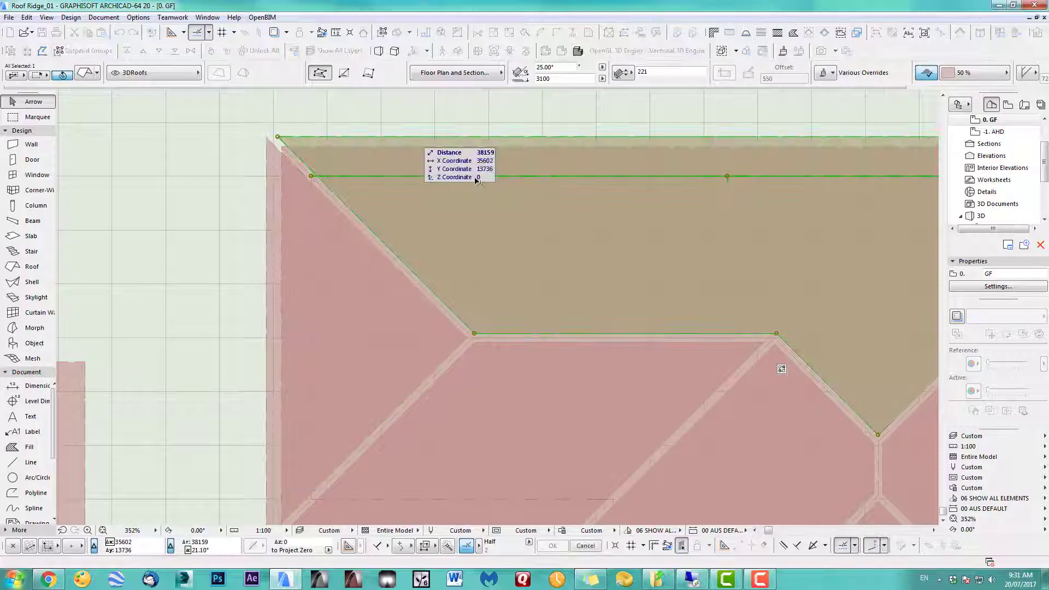
pyautogui.scroll(-1, 493, 189)
# - Offset the edges of the hip and lower-right strip roofs beyond the roof outline
pyautogui.click(564, 190)
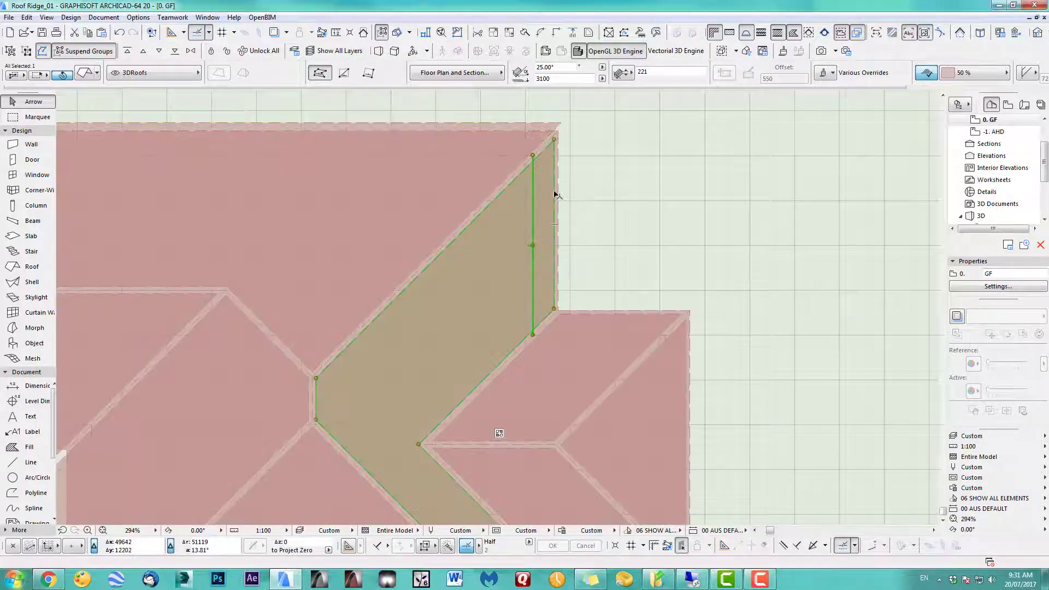
pyautogui.click(569, 193)
pyautogui.click(603, 244)
pyautogui.click(623, 314)
pyautogui.click(643, 334)
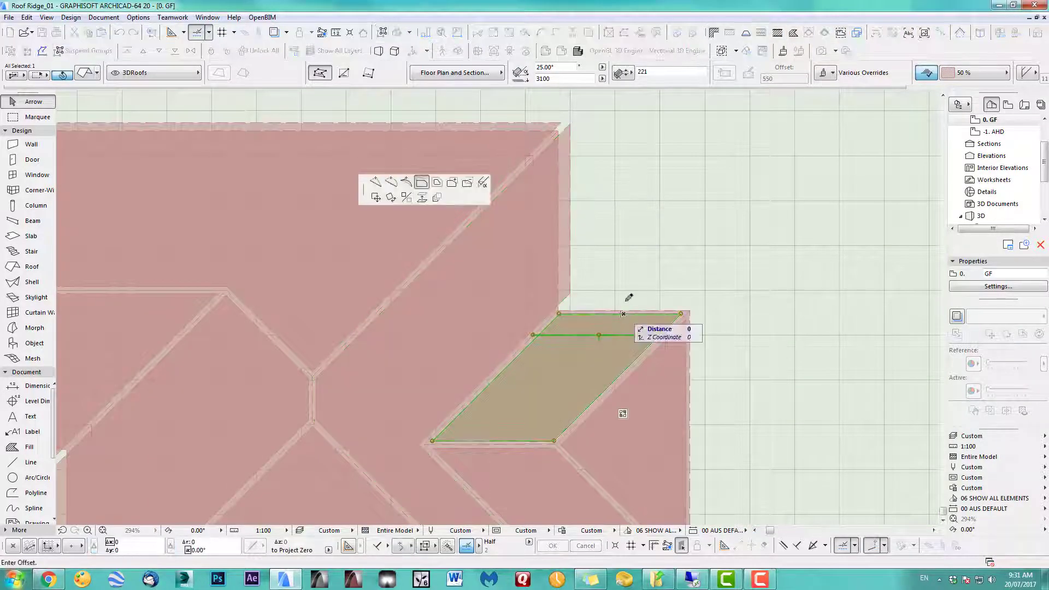
pyautogui.click(475, 201)
pyautogui.click(687, 363)
pyautogui.click(697, 385)
pyautogui.click(735, 414)
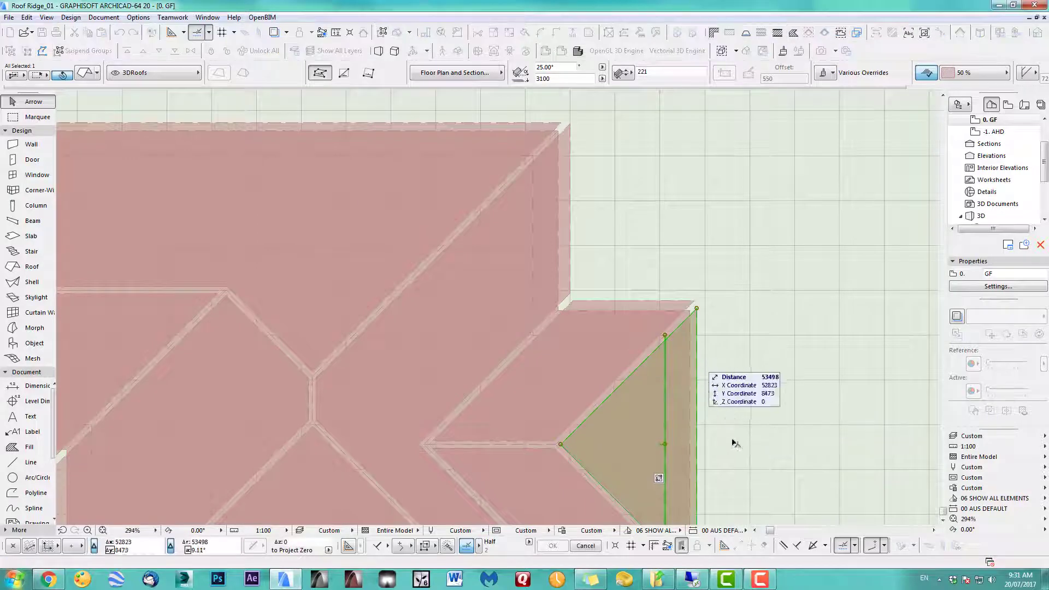
pyautogui.click(706, 388)
# - Offset the parallelogram strip roof's bottom and end edges past the outline
pyautogui.moveTo(706, 387); pyautogui.dragTo(693, 191, button='middle')
pyautogui.click(633, 334)
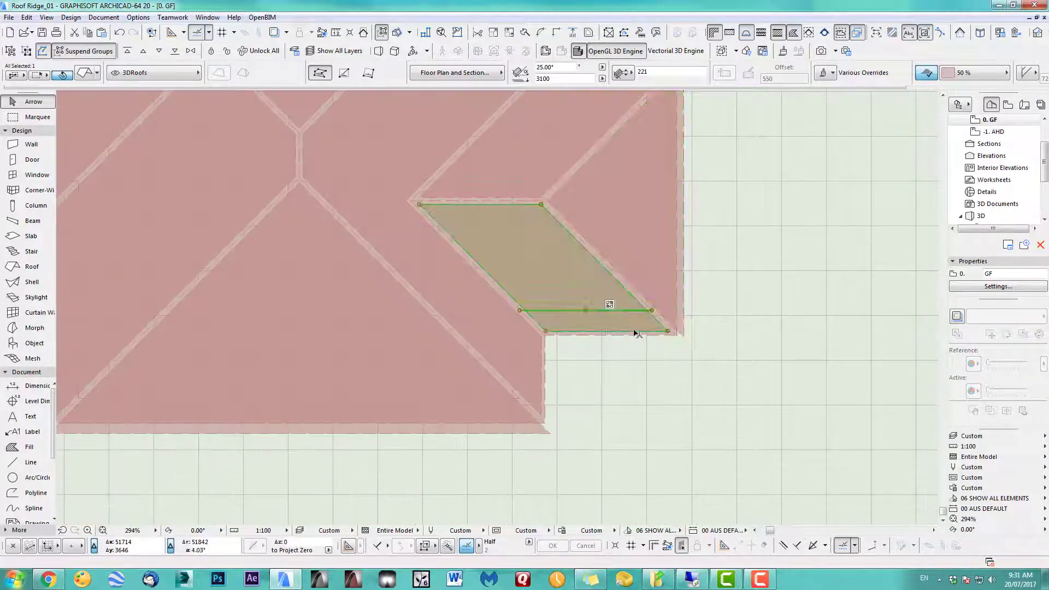
pyautogui.click(693, 381)
pyautogui.click(544, 372)
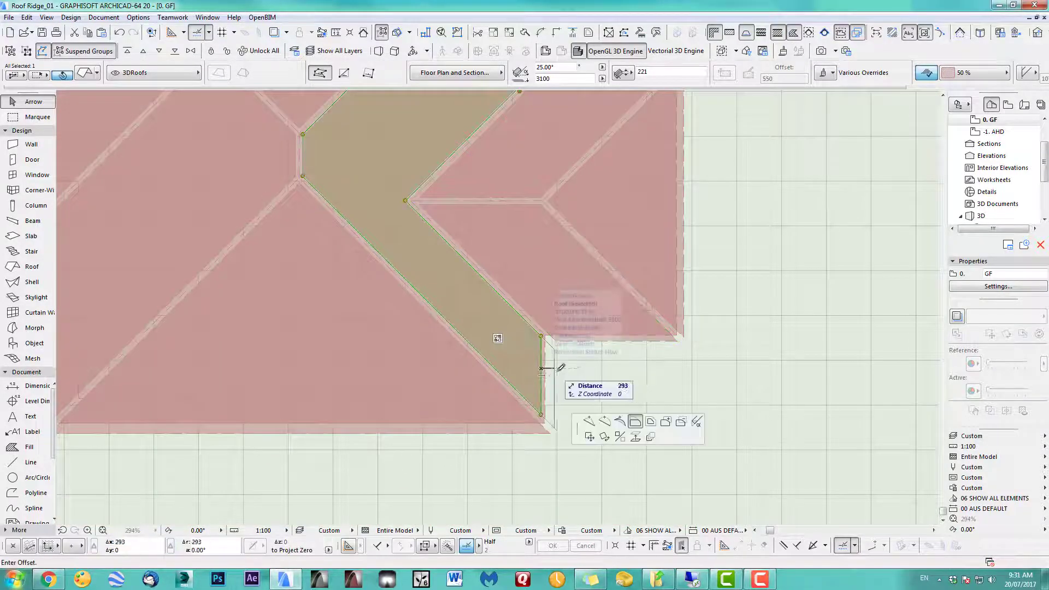
pyautogui.click(574, 431)
pyautogui.scroll(-3, 645, 394)
pyautogui.scroll(-1, 645, 395)
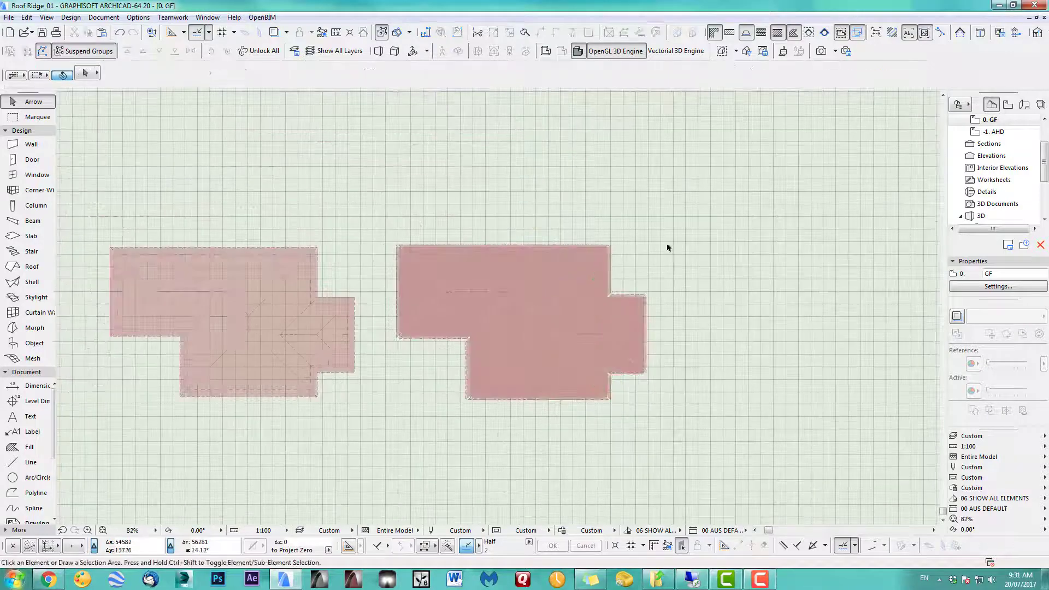
# - Show the right-hand roof group in 3D, orbit to its corner, and select all nine strips
pyautogui.click(698, 215)
pyautogui.click(393, 428)
pyautogui.press('F5')
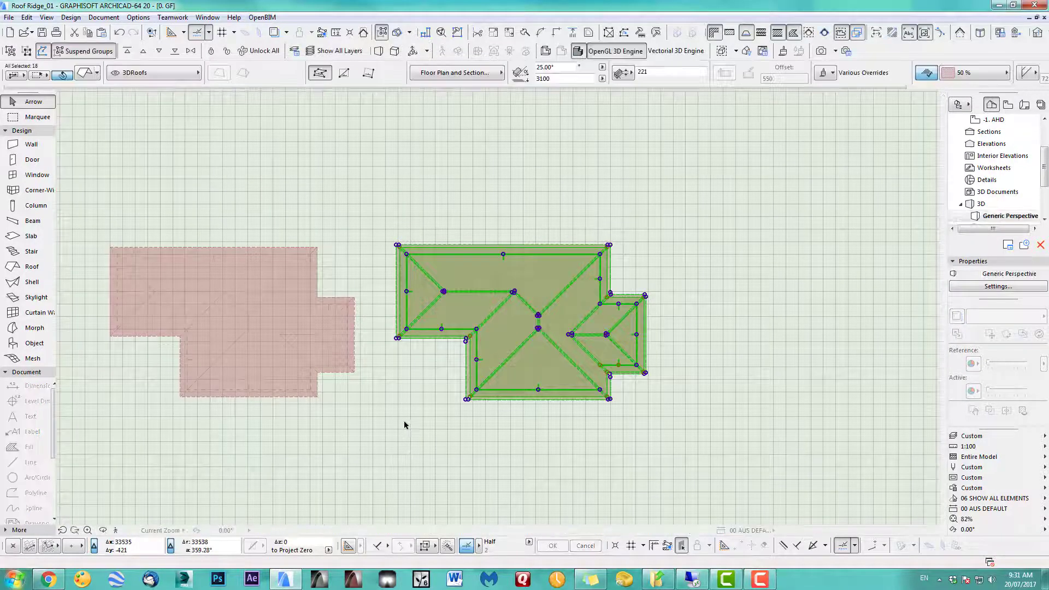
pyautogui.scroll(-2, 410, 422)
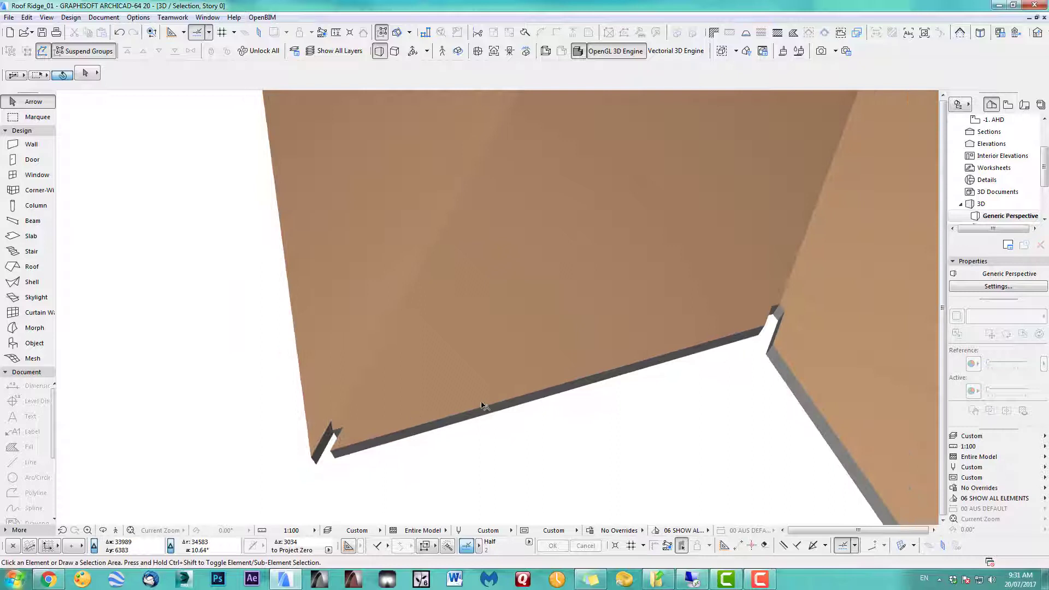
pyautogui.press('o')
pyautogui.moveTo(562, 303); pyautogui.dragTo(469, 304)
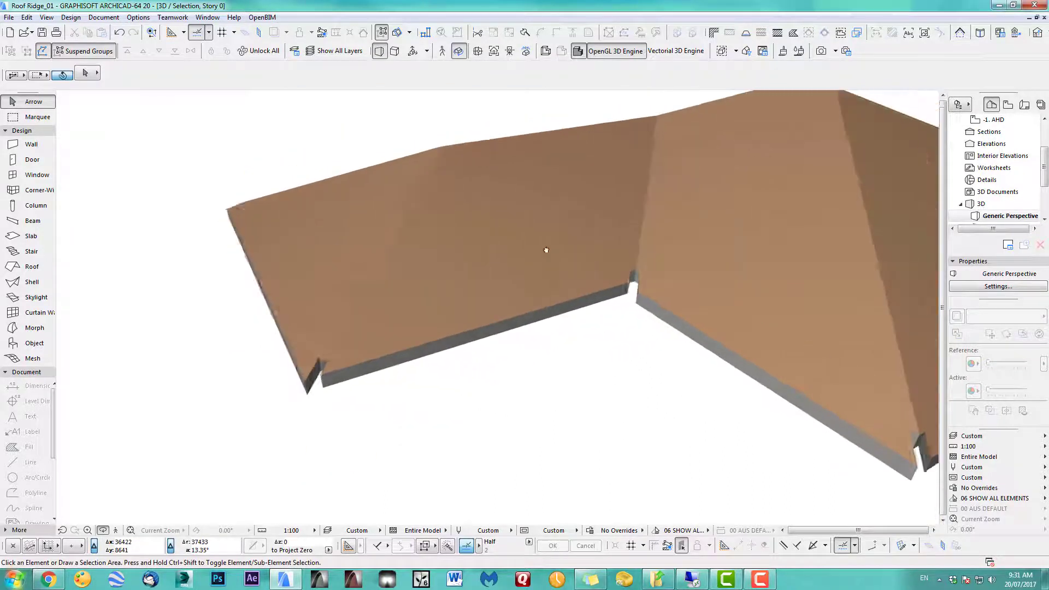
pyautogui.press('Escape')
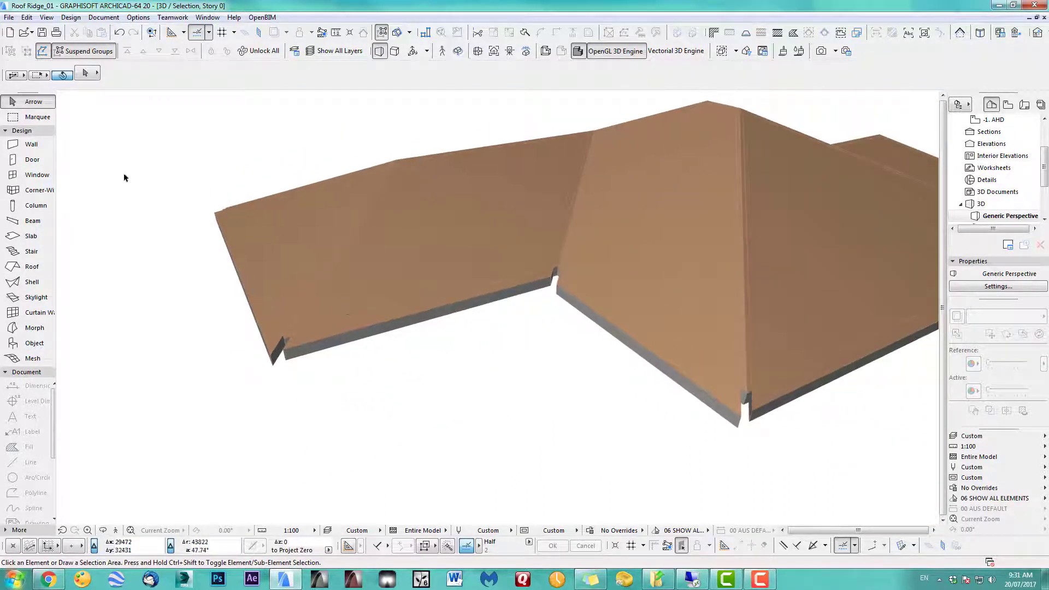
pyautogui.click(274, 357)
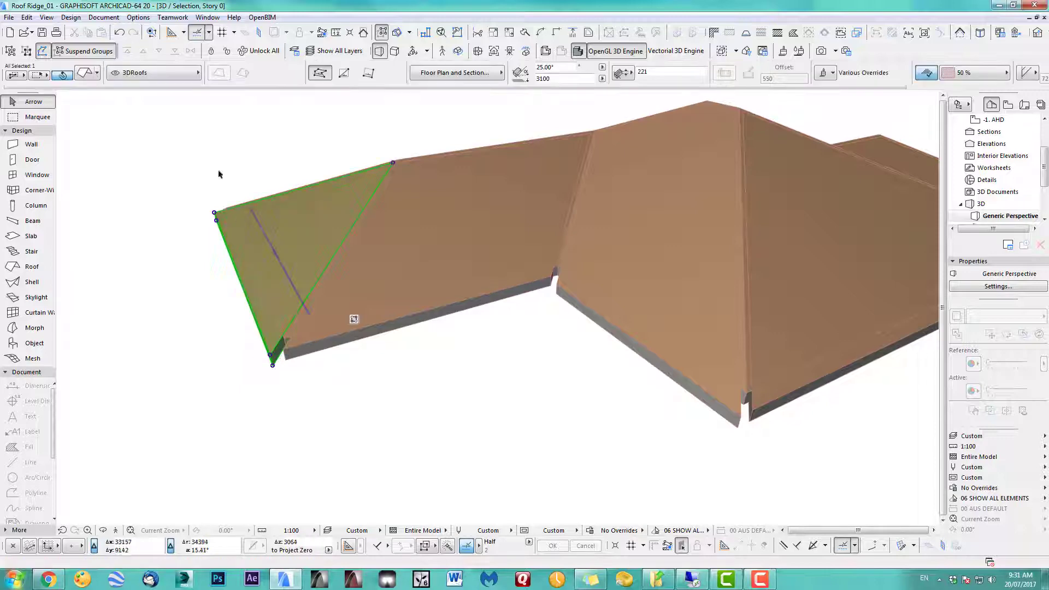
pyautogui.click(97, 53)
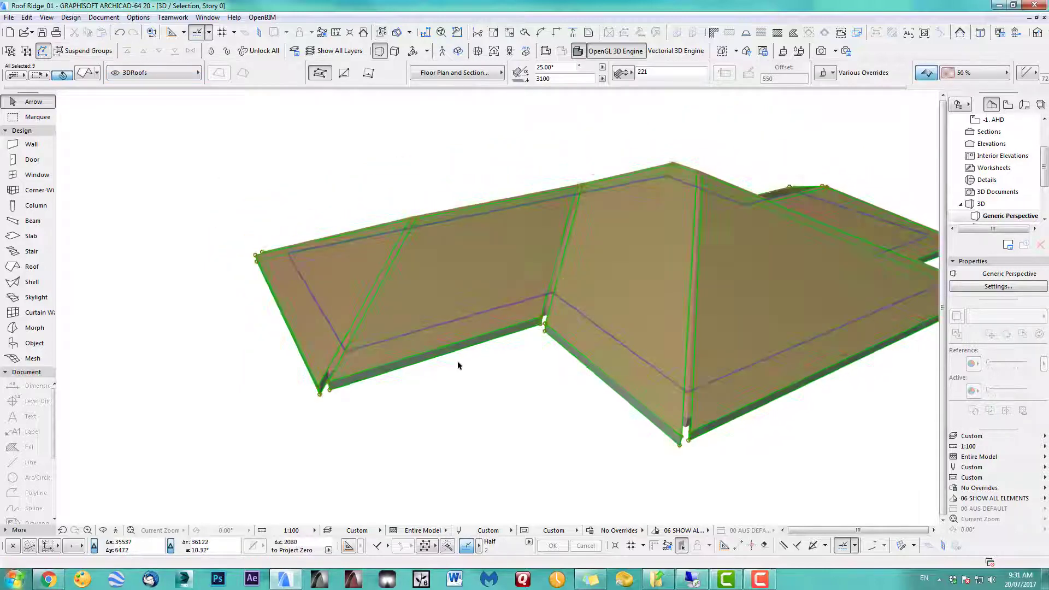
# - Set the nine strip roofs' thickness to 1000 and elevate them by -500
pyautogui.click(655, 72)
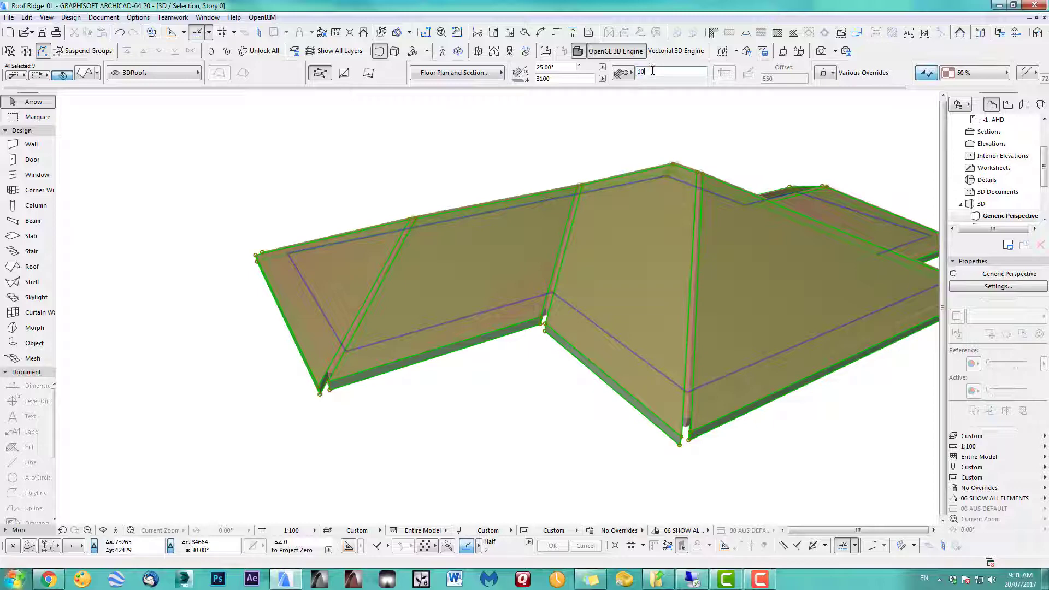
pyautogui.write('1000')
pyautogui.press('Return')
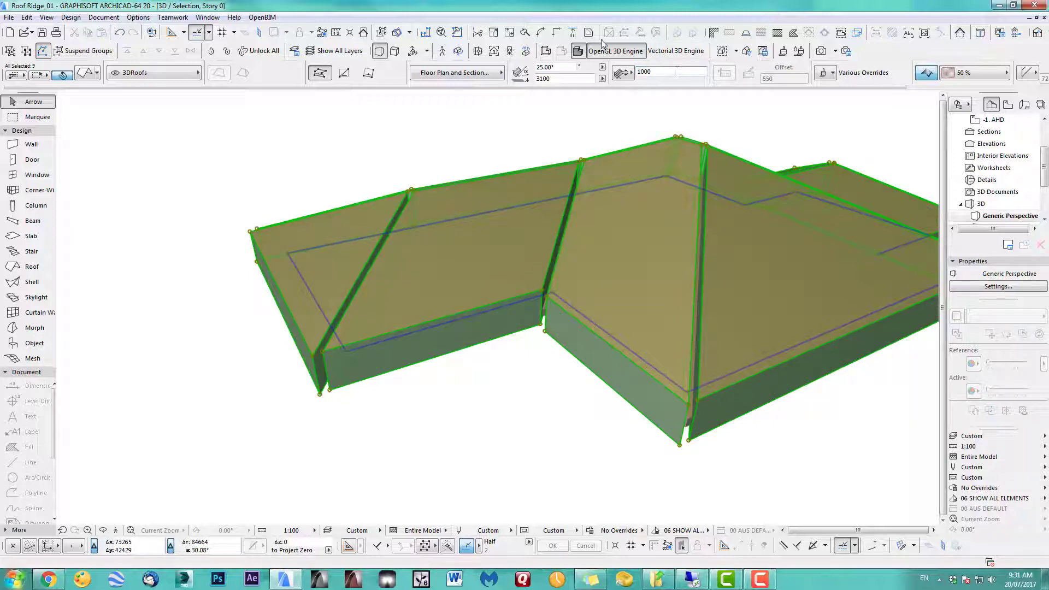
pyautogui.hotkey('ctrl', '9')
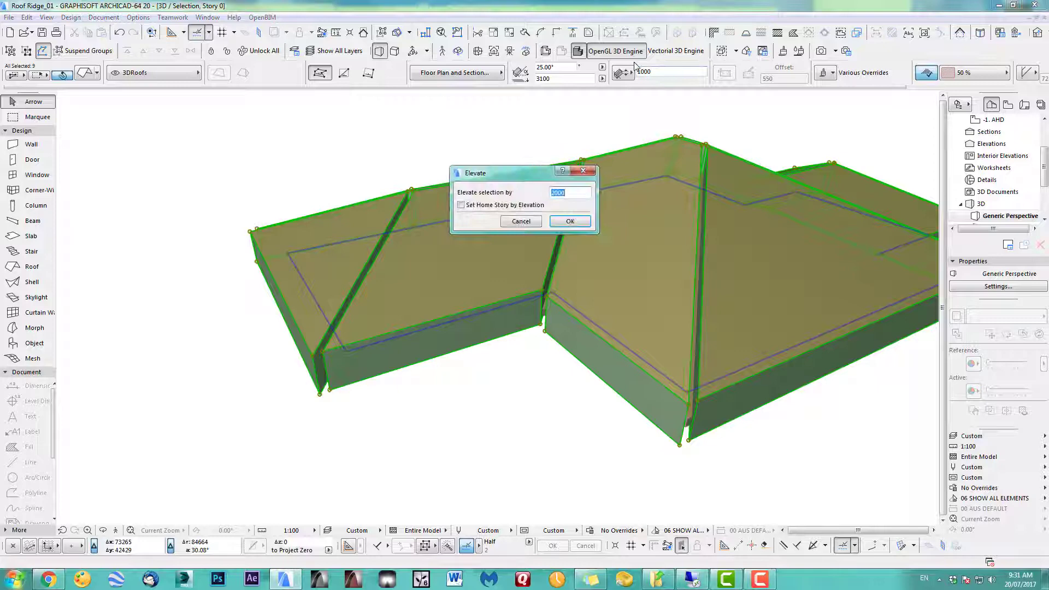
pyautogui.write('0')
pyautogui.press('Return')
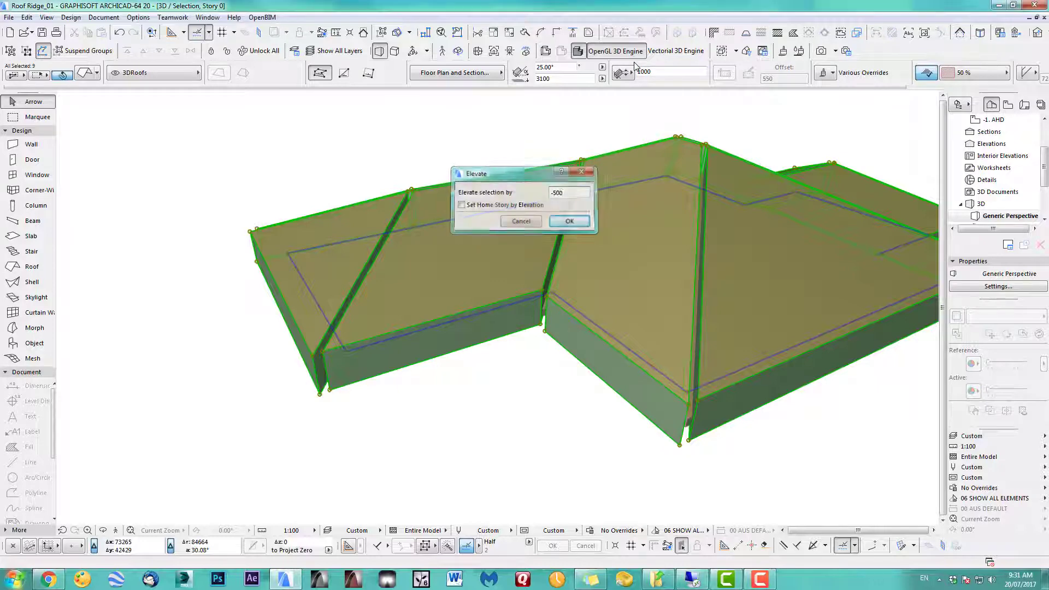
# - Assign the strip roofs as operators in Solid Element Operations
pyautogui.click(77, 18)
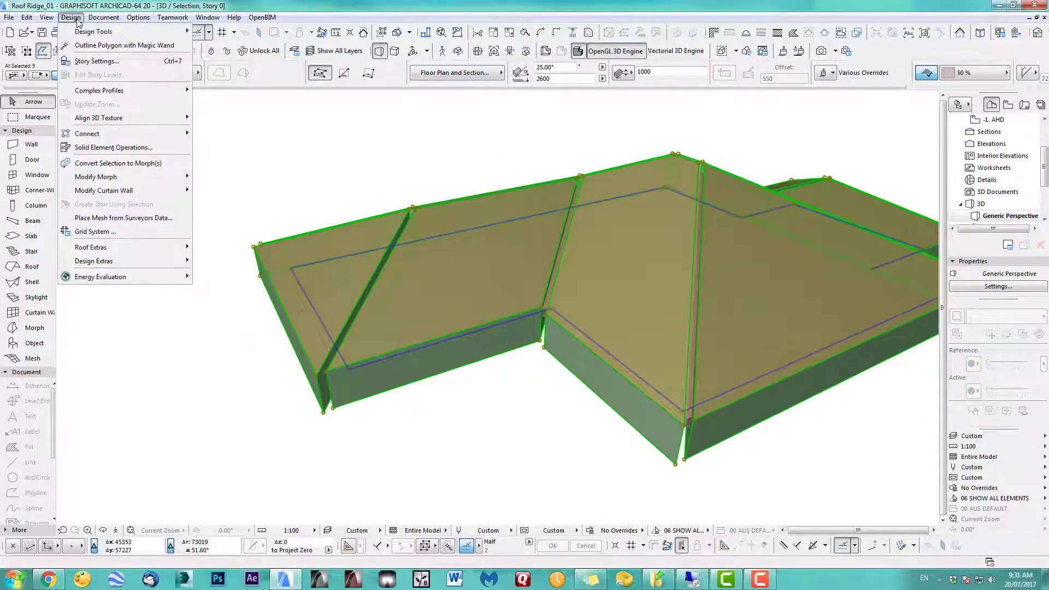
pyautogui.click(100, 148)
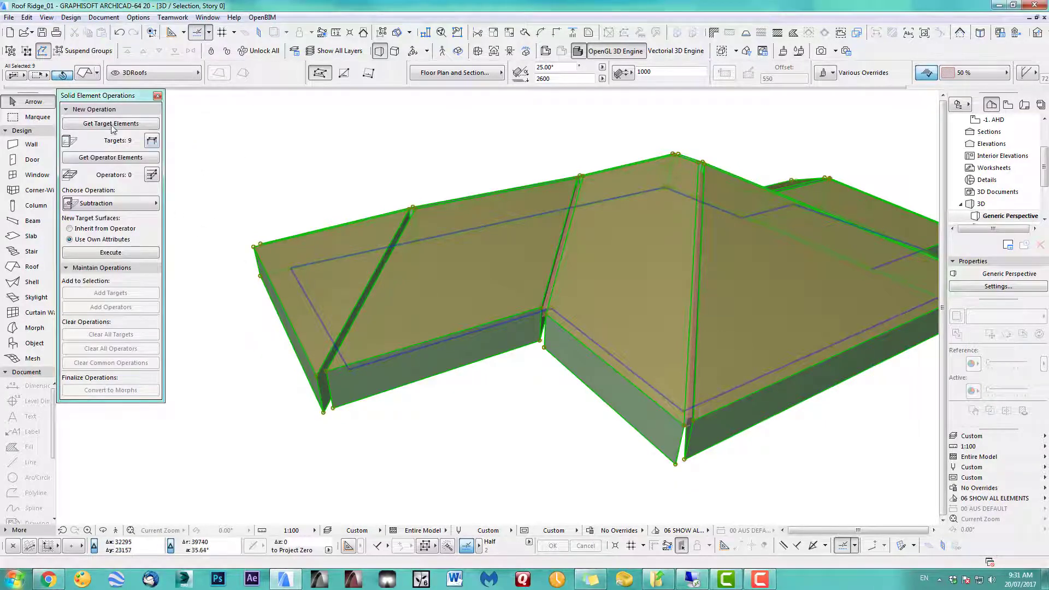
pyautogui.keyDown('shift'); pyautogui.moveTo(293, 214); pyautogui.dragTo(397, 293, button='middle'); pyautogui.keyUp('shift')
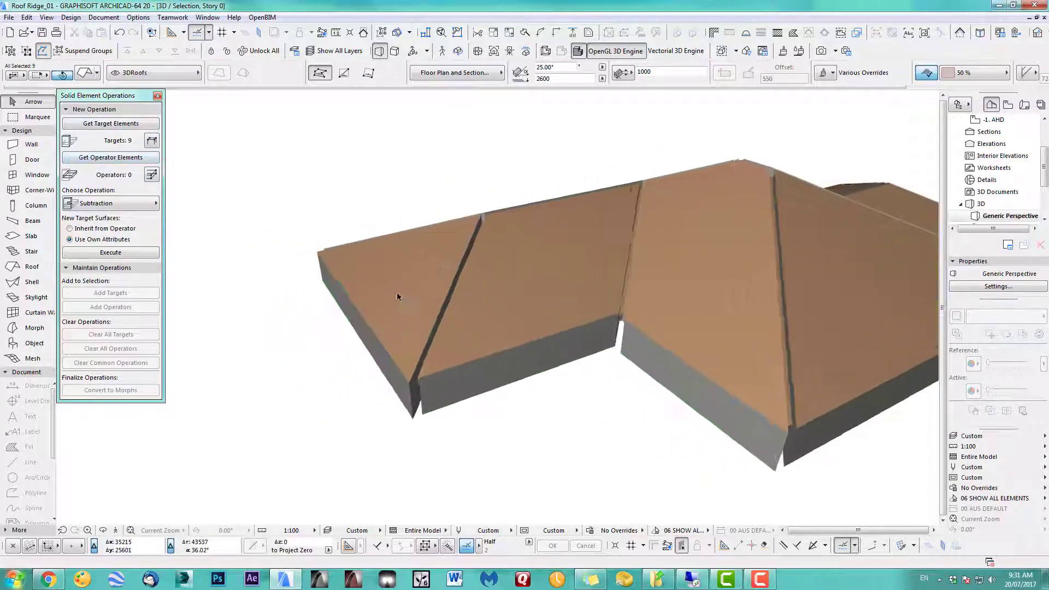
pyautogui.click(133, 159)
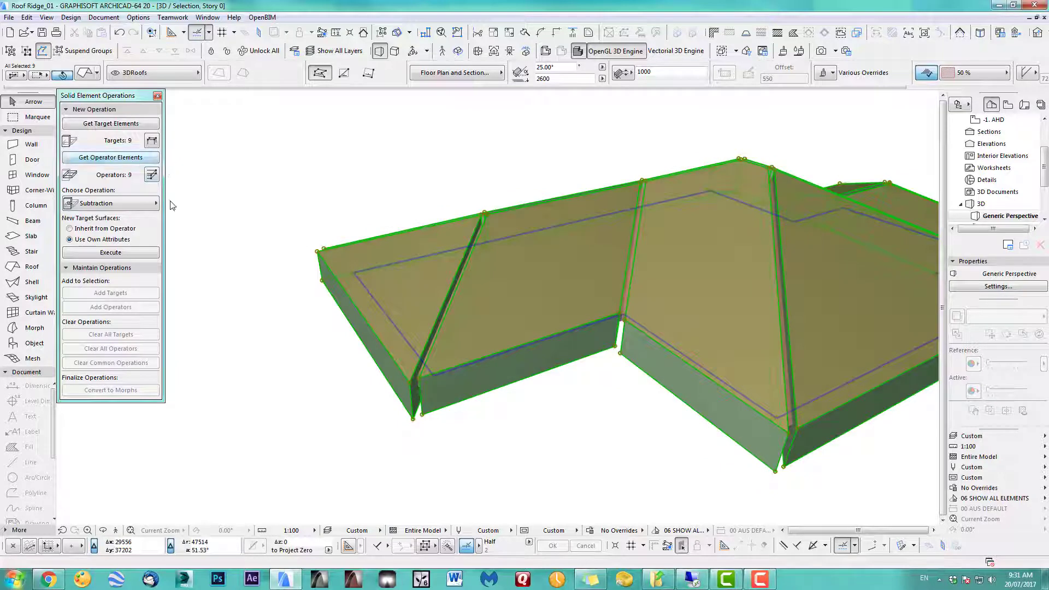
pyautogui.click(314, 383)
pyautogui.scroll(3, 314, 383)
pyautogui.scroll(2, 458, 413)
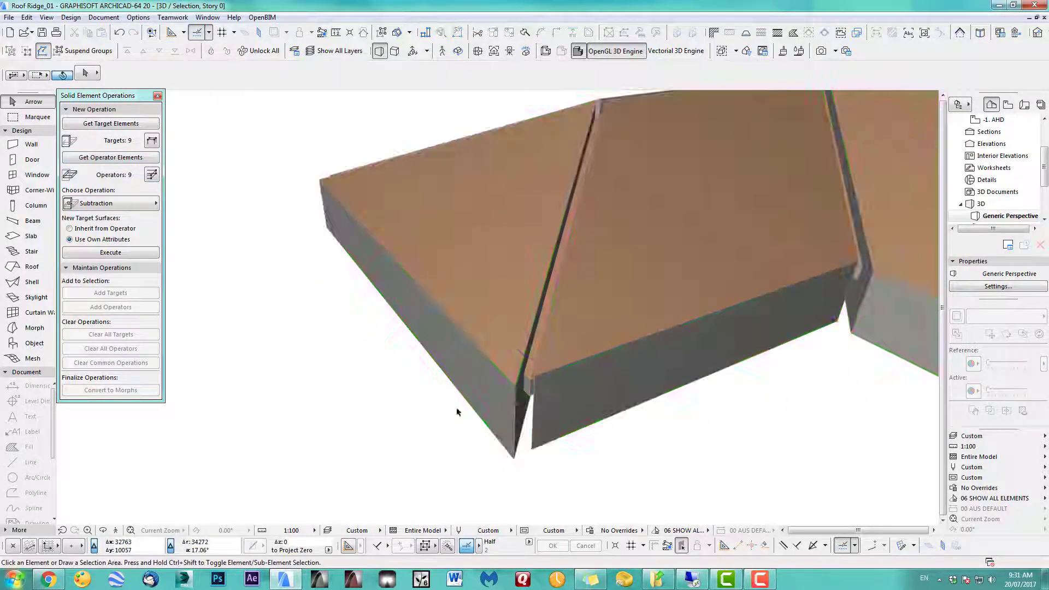
# - Set the roof planes as targets and execute a Subtraction
pyautogui.click(531, 384)
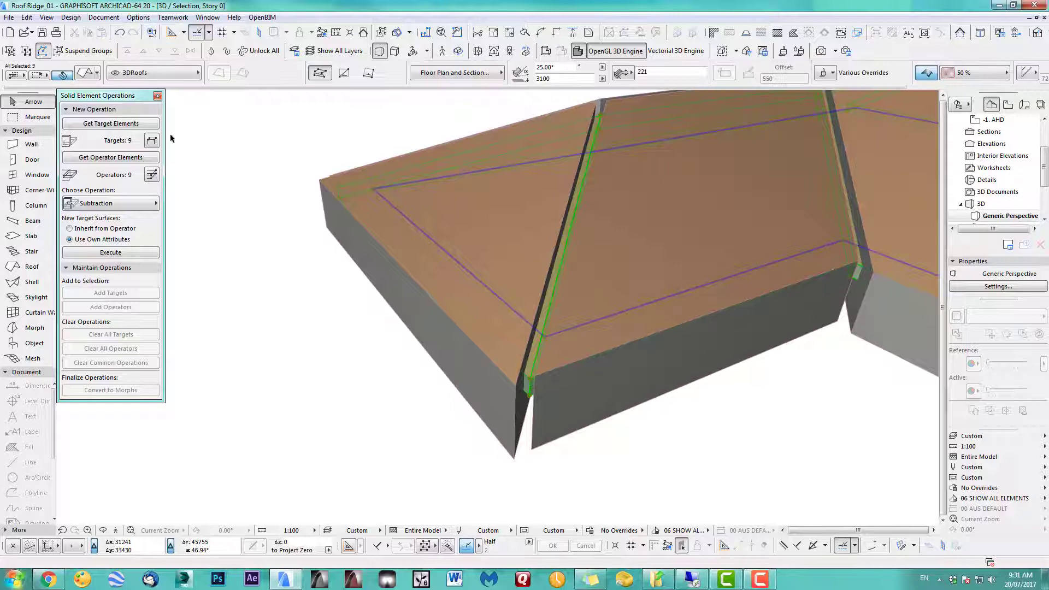
pyautogui.click(119, 125)
pyautogui.click(108, 209)
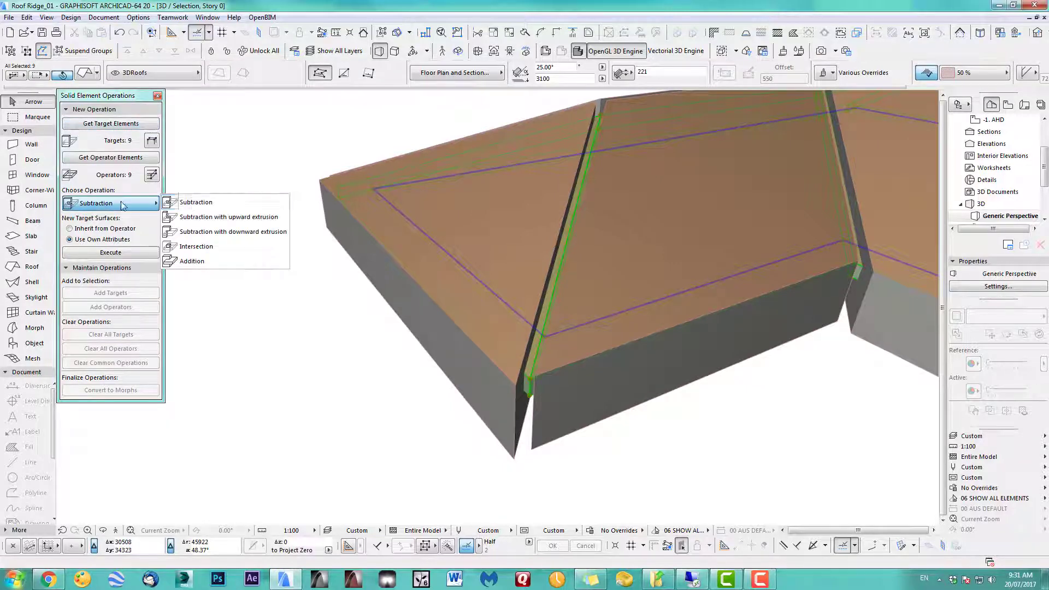
pyautogui.click(121, 206)
pyautogui.click(113, 255)
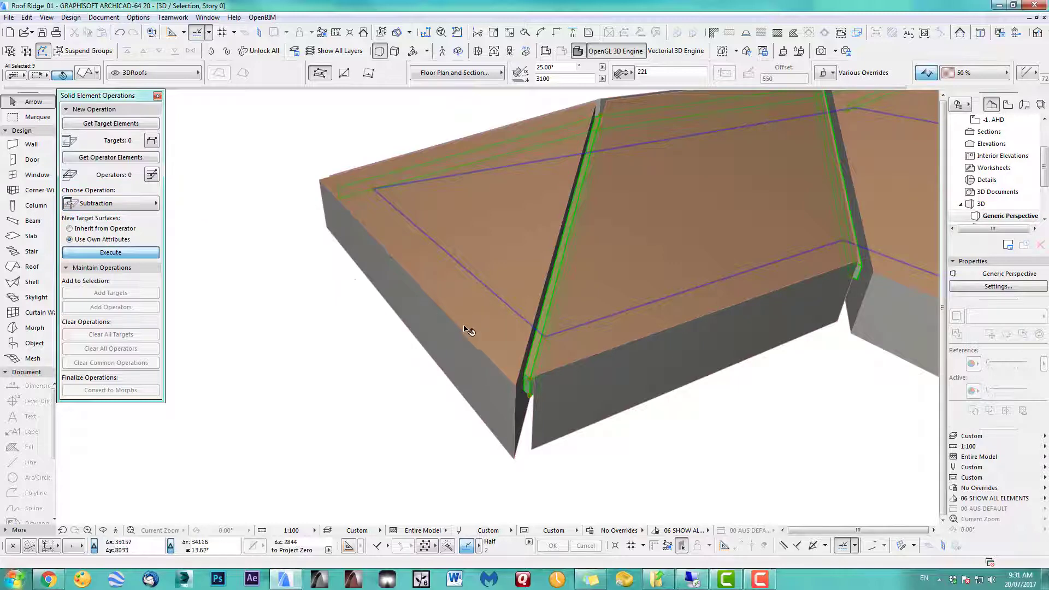
pyautogui.keyDown('shift'); pyautogui.moveTo(563, 336); pyautogui.dragTo(433, 386, button='middle'); pyautogui.keyUp('shift')
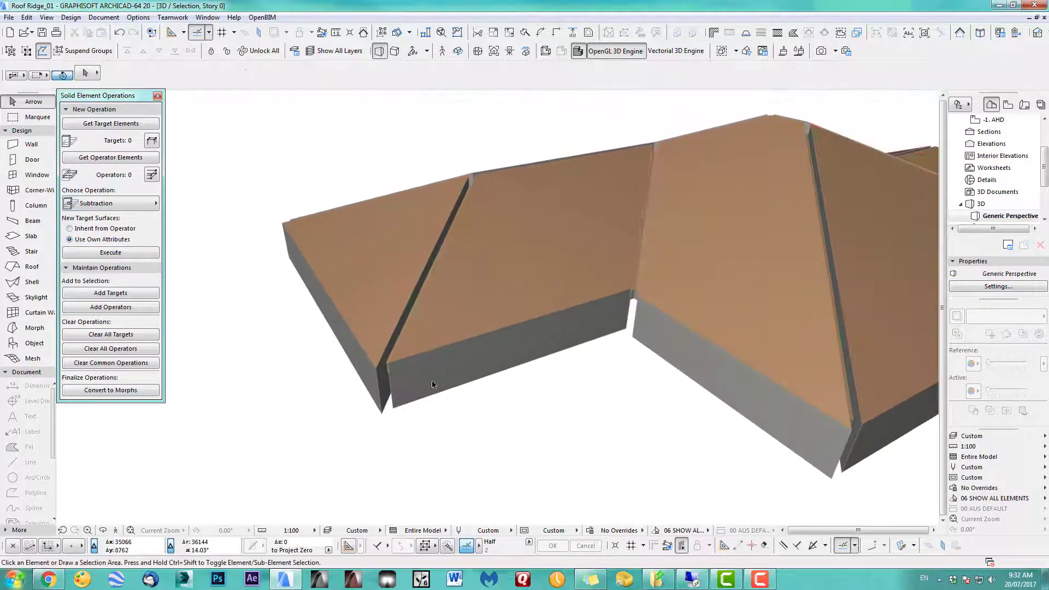
# - Move all elements to the 3D Cutting Elements layer and hide that layer
pyautogui.hotkey('ctrl', 'a')
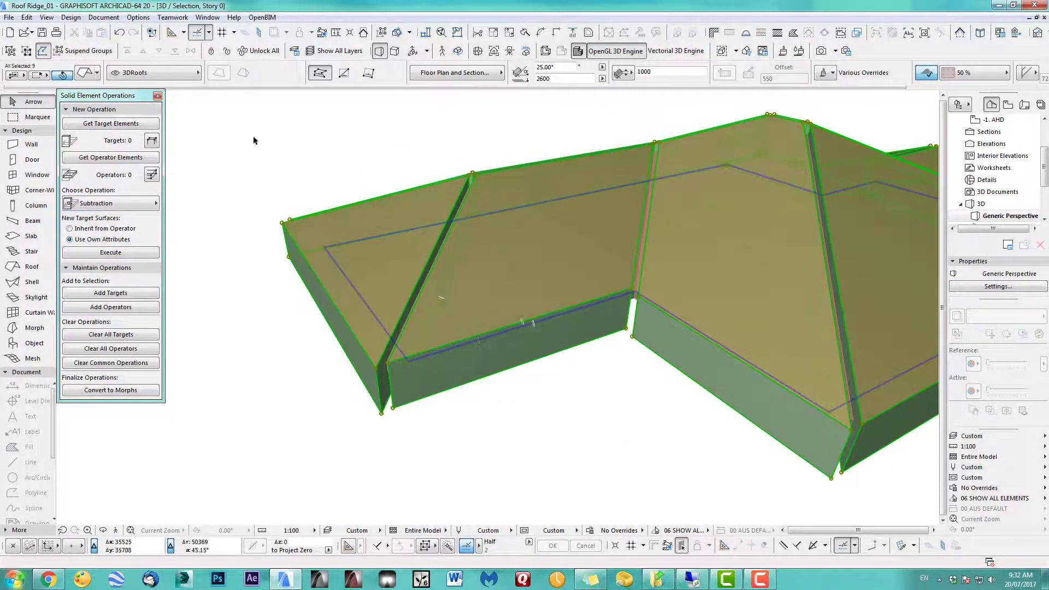
pyautogui.click(186, 76)
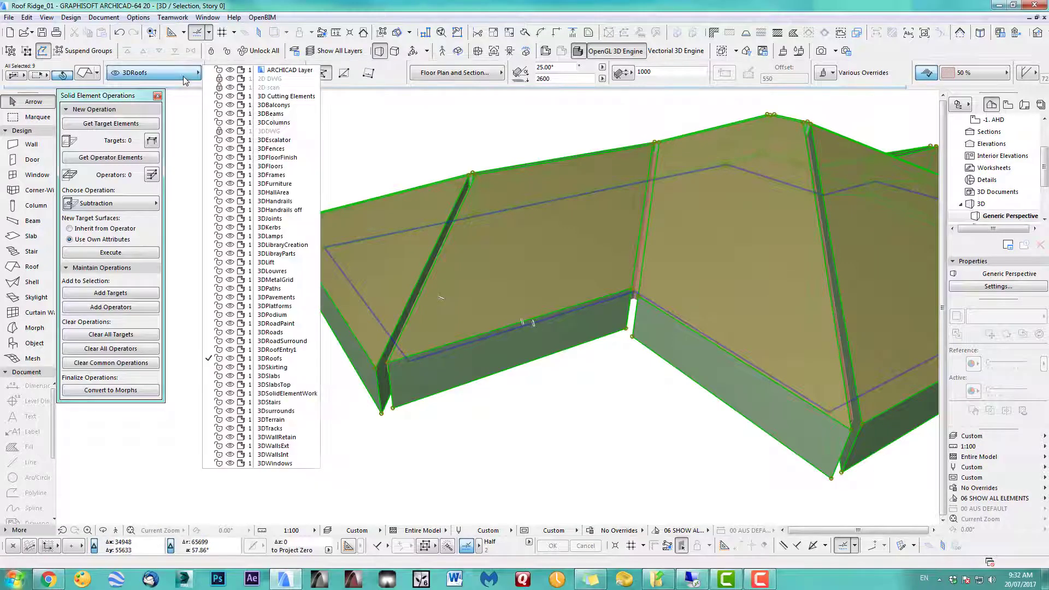
pyautogui.click(283, 100)
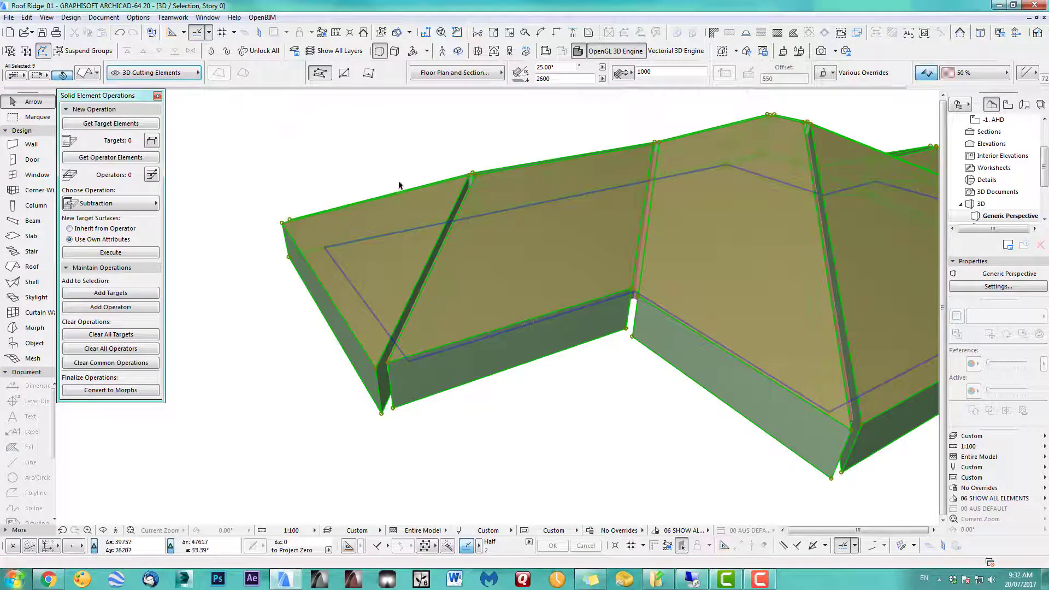
pyautogui.rightClick(509, 268)
pyautogui.moveTo(532, 349)
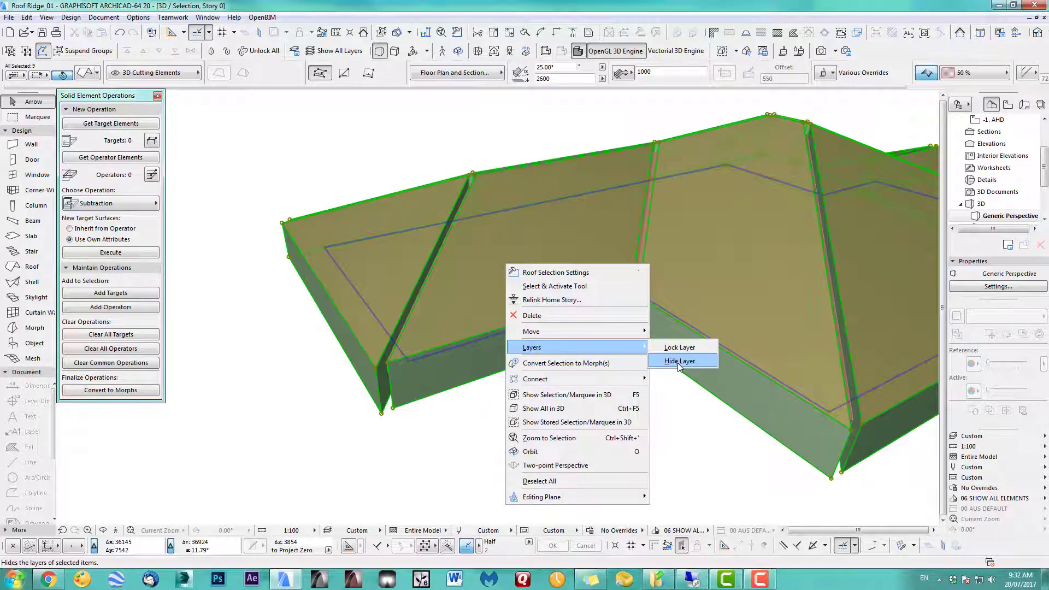
pyautogui.click(678, 362)
# - Override the hip and ridge strips' surface with ART_Roof4
pyautogui.moveTo(604, 424)
pyautogui.keyDown('shift'); pyautogui.mouseDown(button='middle')
pyautogui.moveTo(609, 393)
pyautogui.moveTo(469, 415)
pyautogui.mouseUp(button='middle'); pyautogui.keyUp('shift')
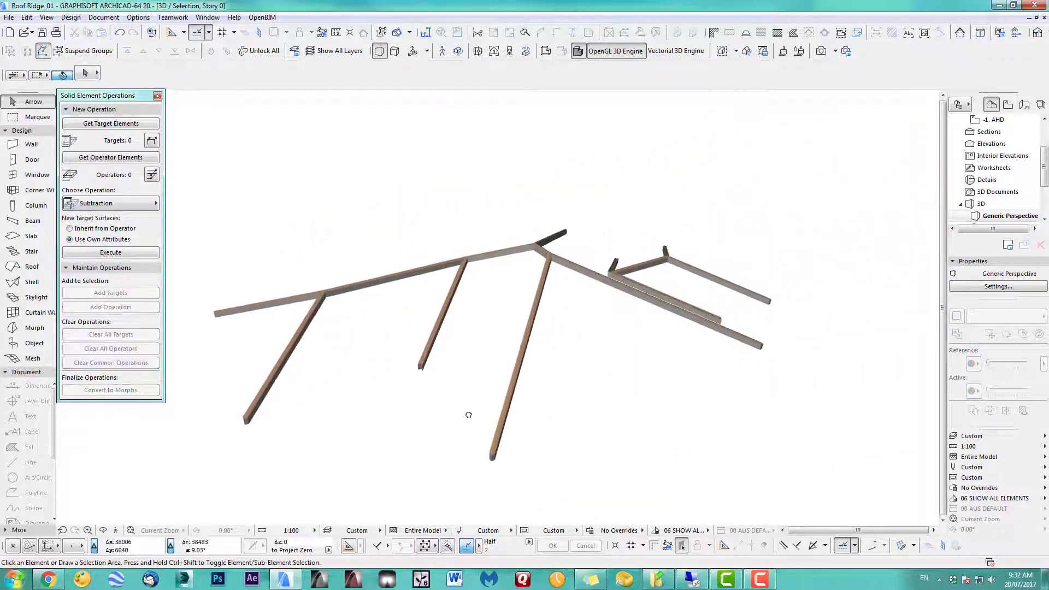
pyautogui.click(443, 187)
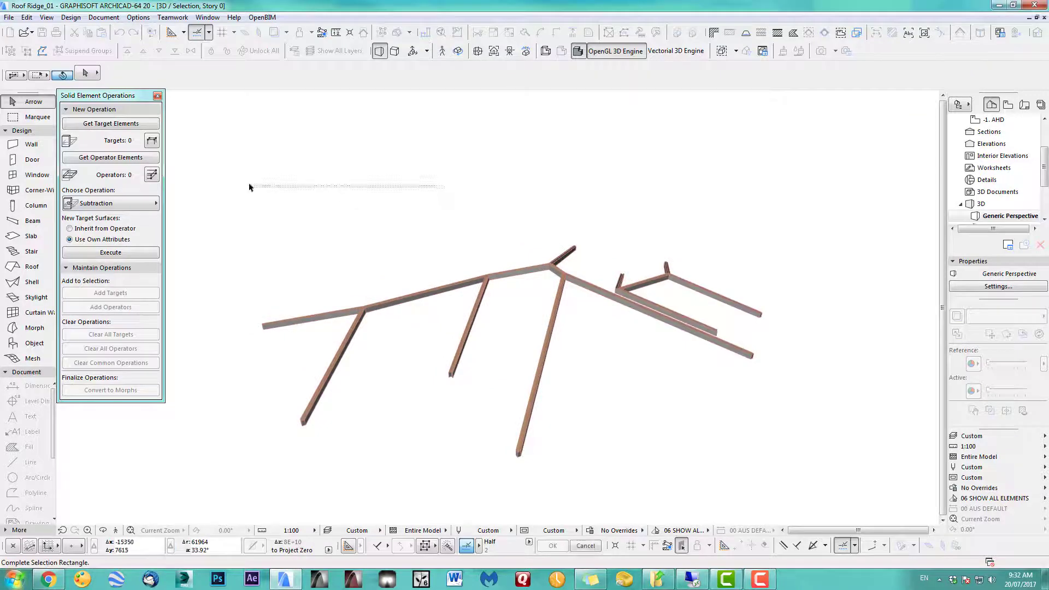
pyautogui.moveTo(230, 186); pyautogui.dragTo(823, 501)
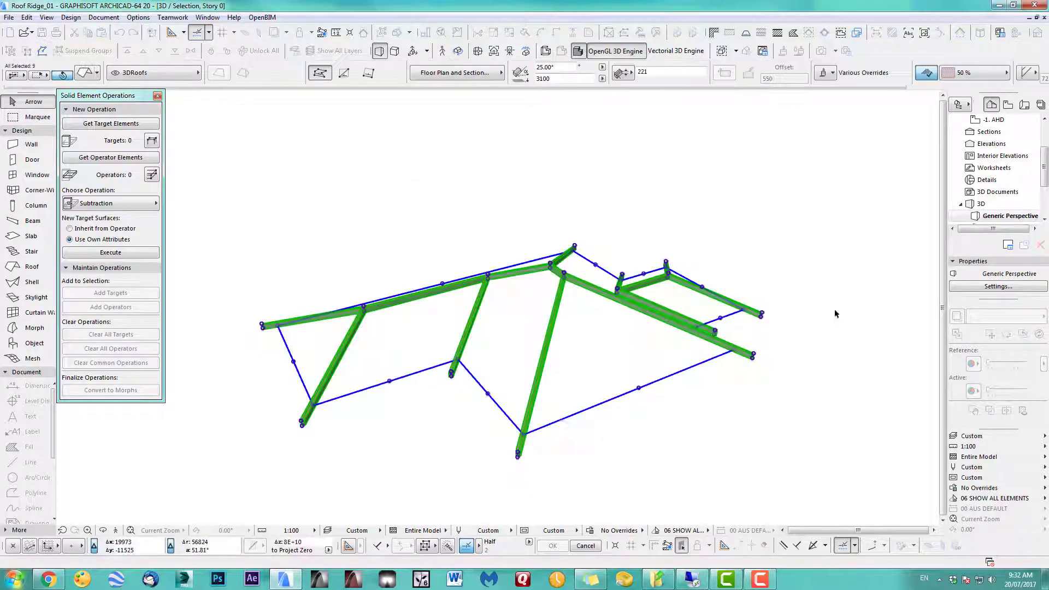
pyautogui.click(827, 75)
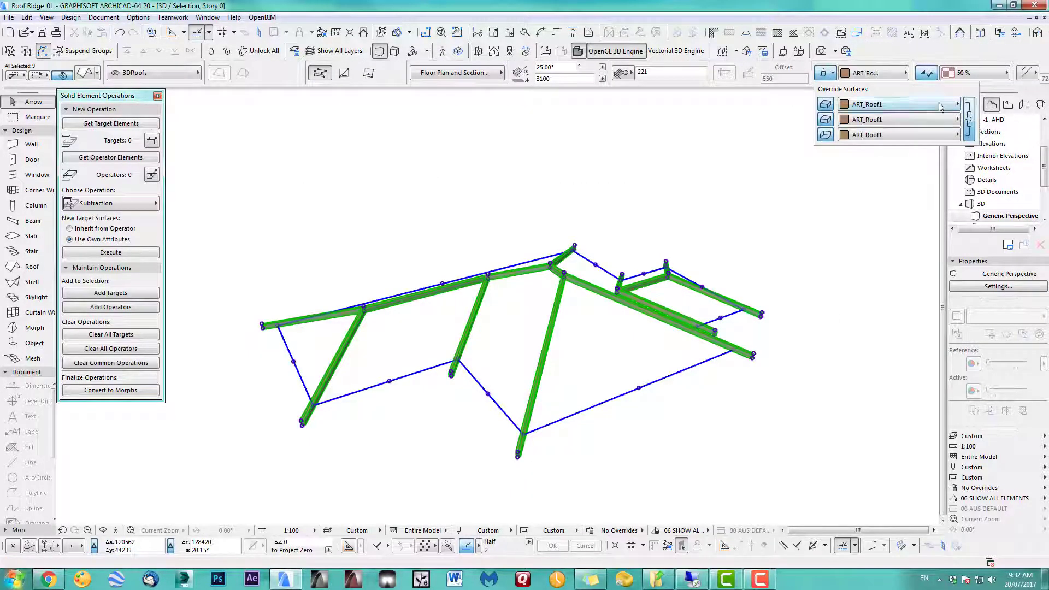
pyautogui.click(886, 104)
pyautogui.click(538, 340)
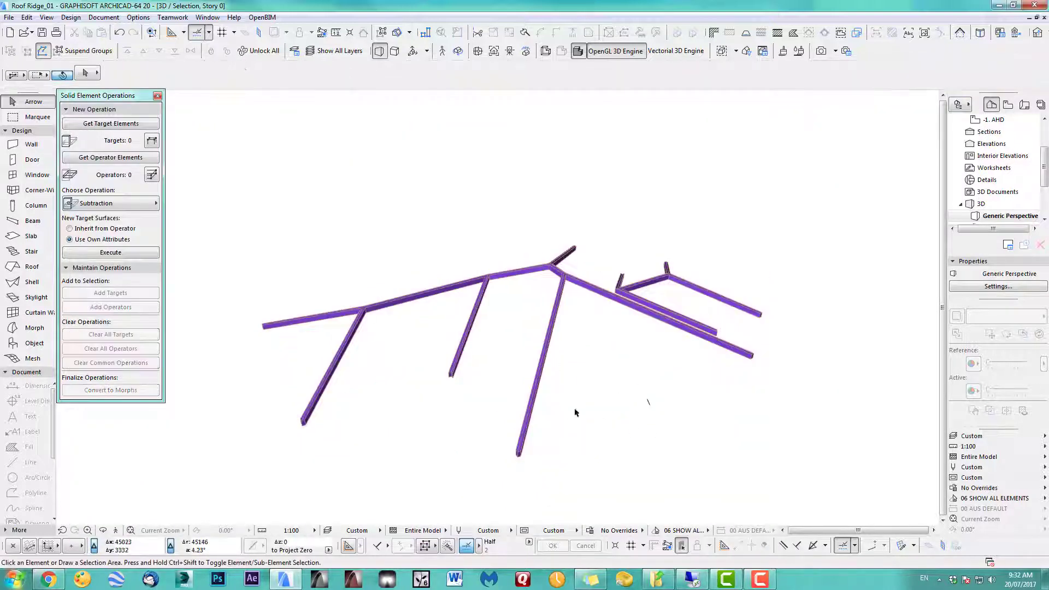
# - On the ground floor, move the right roof's 18 elements onto the pink outline
pyautogui.press('F2')
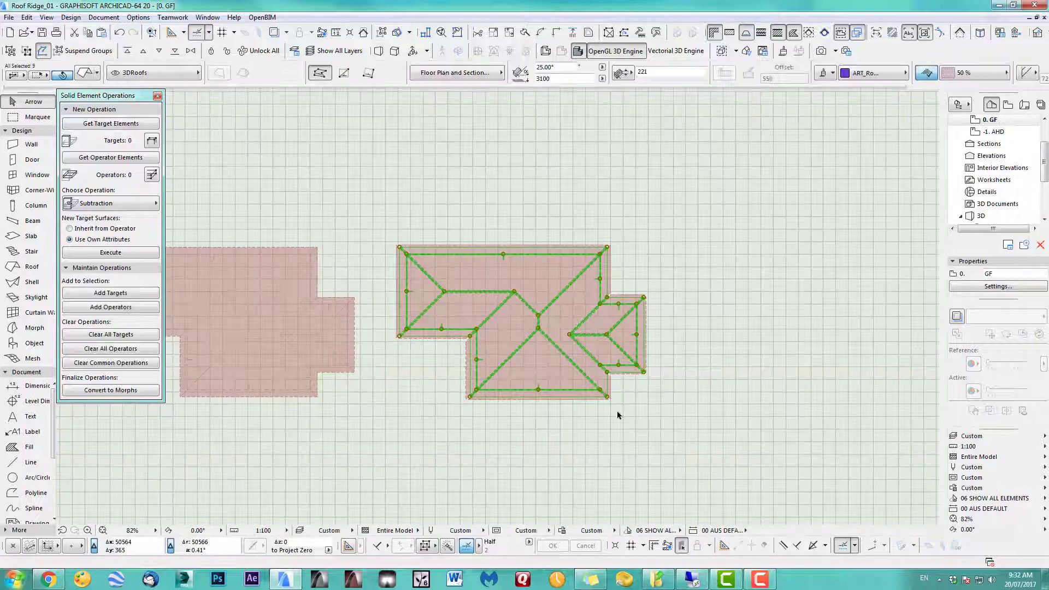
pyautogui.scroll(3, 679, 428)
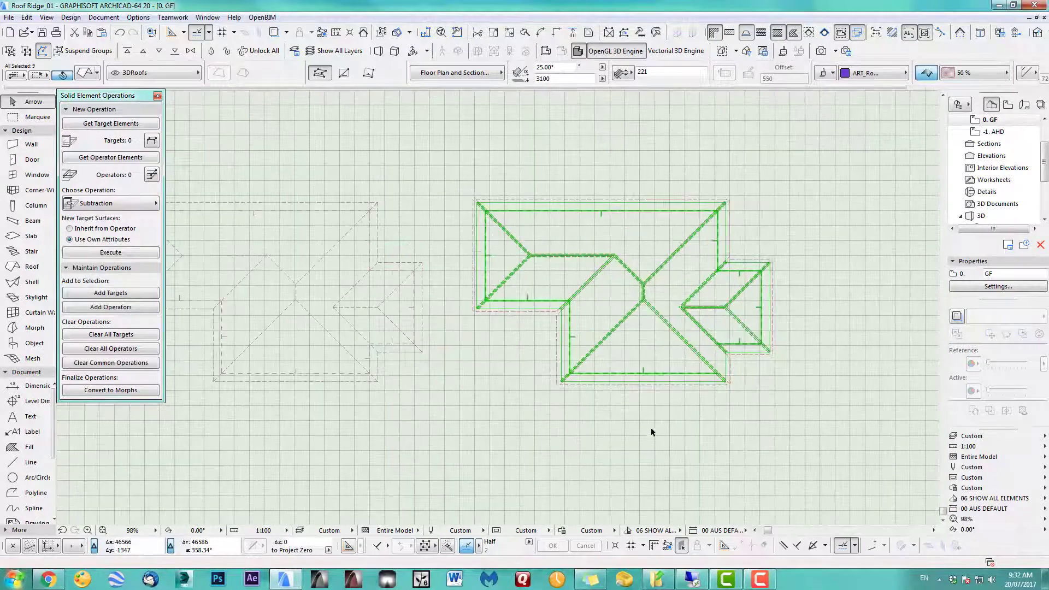
pyautogui.click(619, 410)
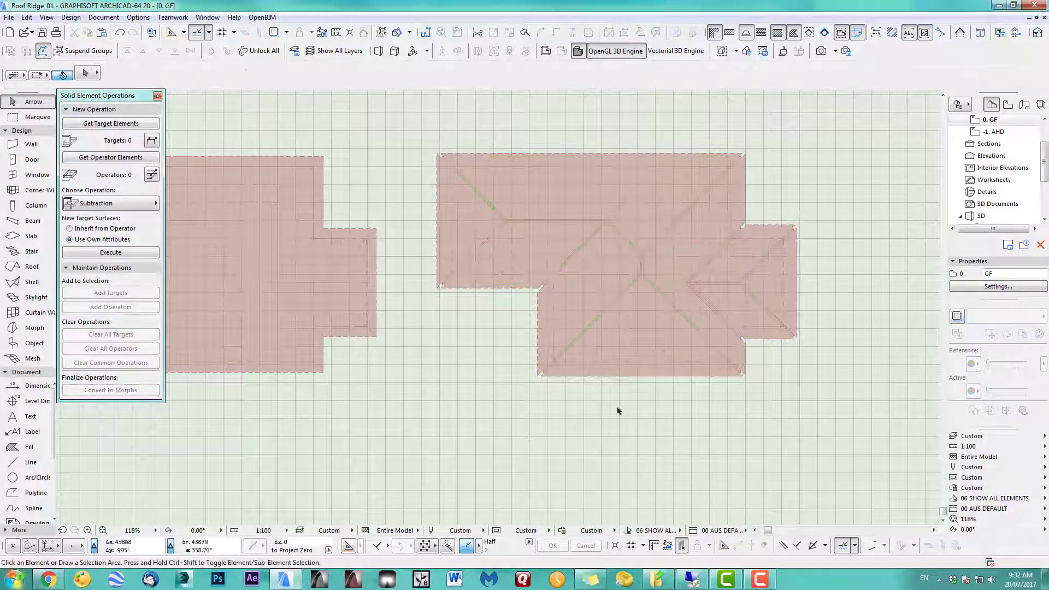
pyautogui.click(576, 376)
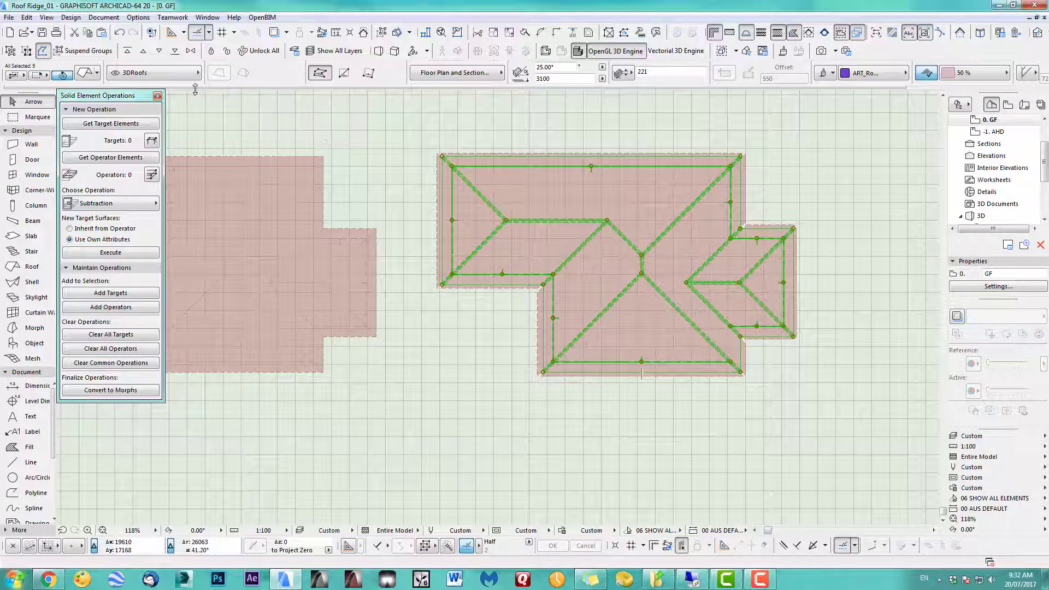
pyautogui.scroll(4, 503, 381)
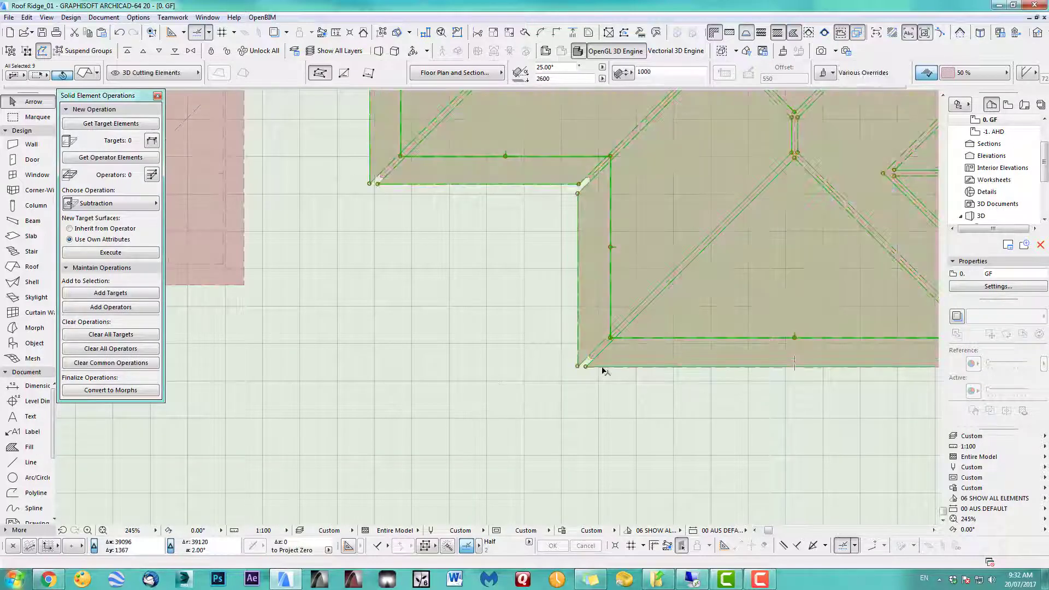
pyautogui.scroll(-2, 474, 267)
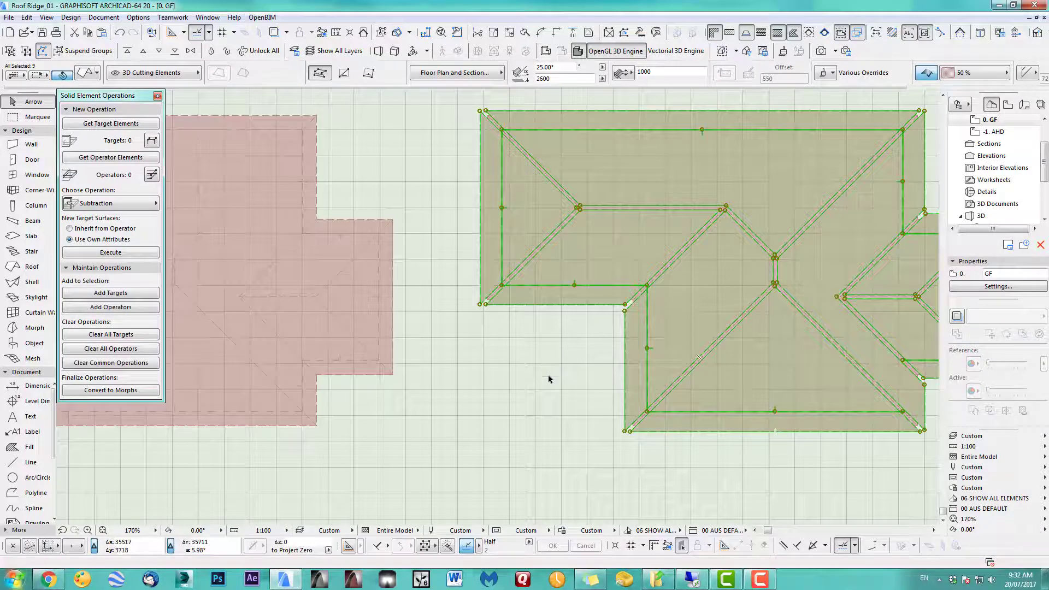
pyautogui.scroll(-3, 549, 379)
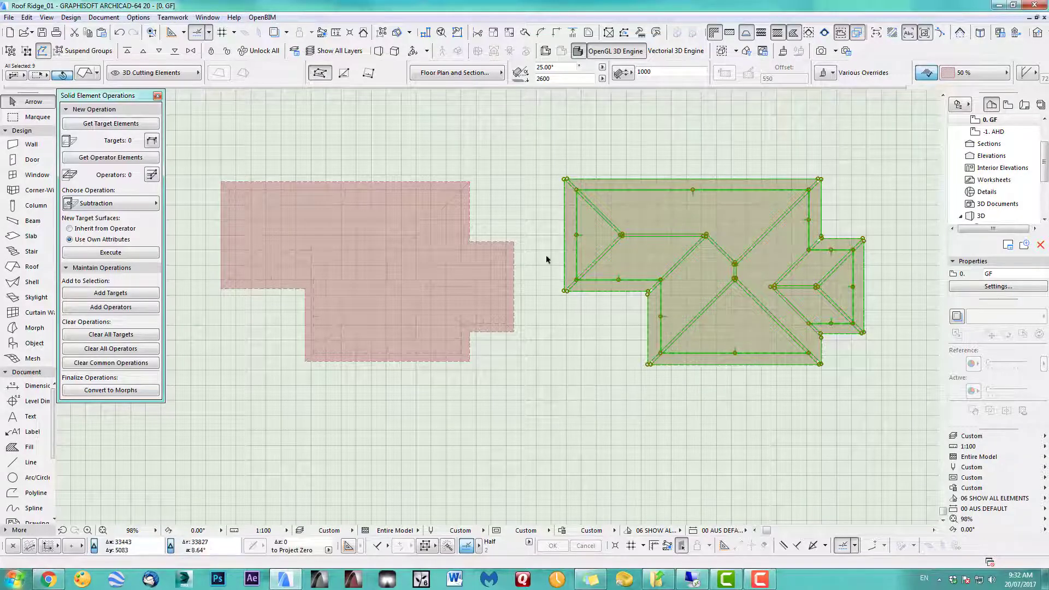
pyautogui.click(860, 187)
pyautogui.moveTo(886, 151); pyautogui.dragTo(550, 387)
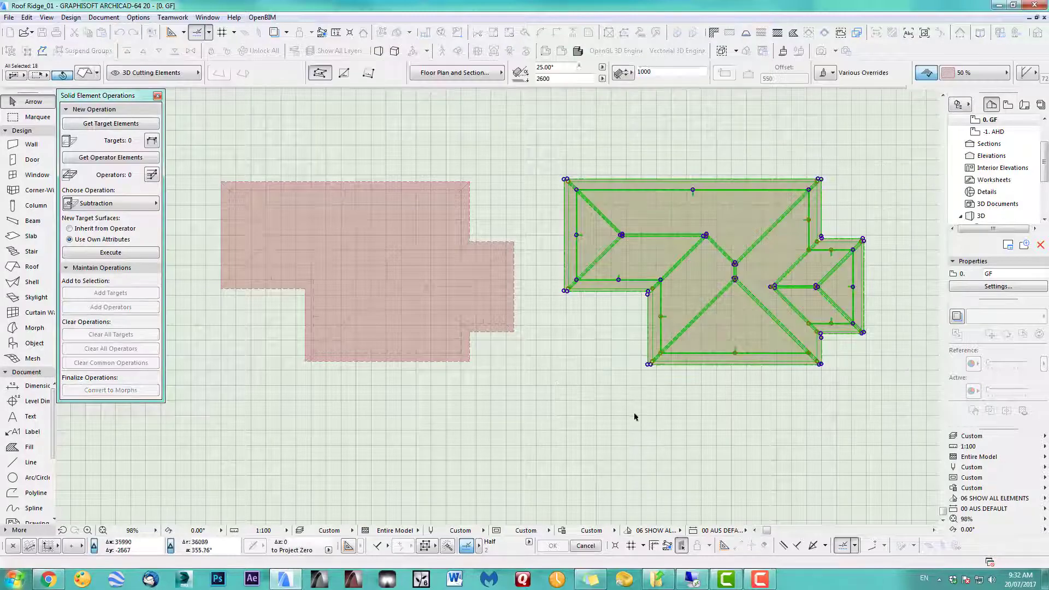
pyautogui.hotkey('ctrl', 'd')
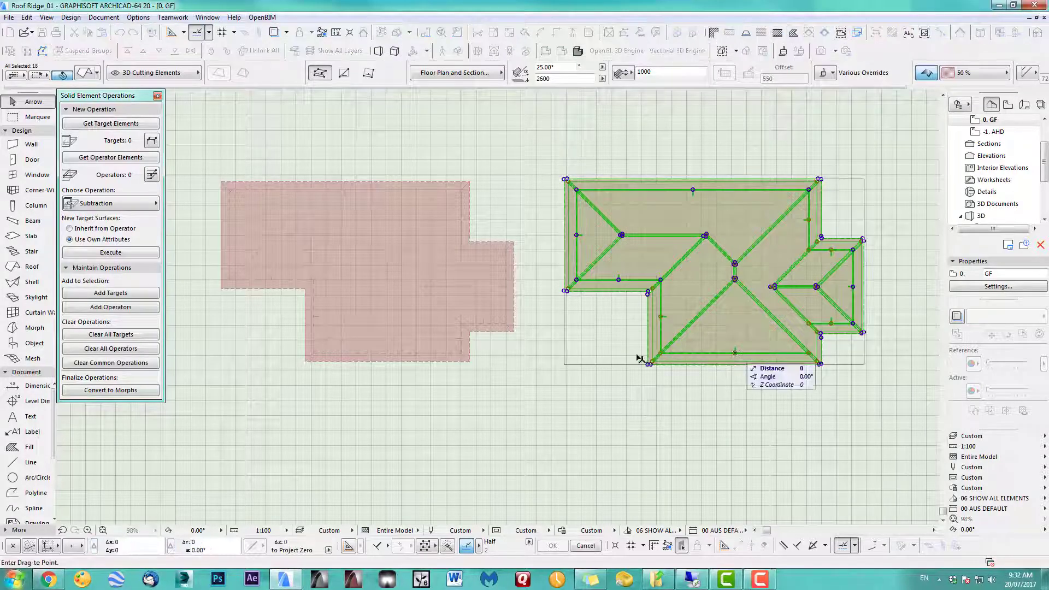
pyautogui.click(391, 356)
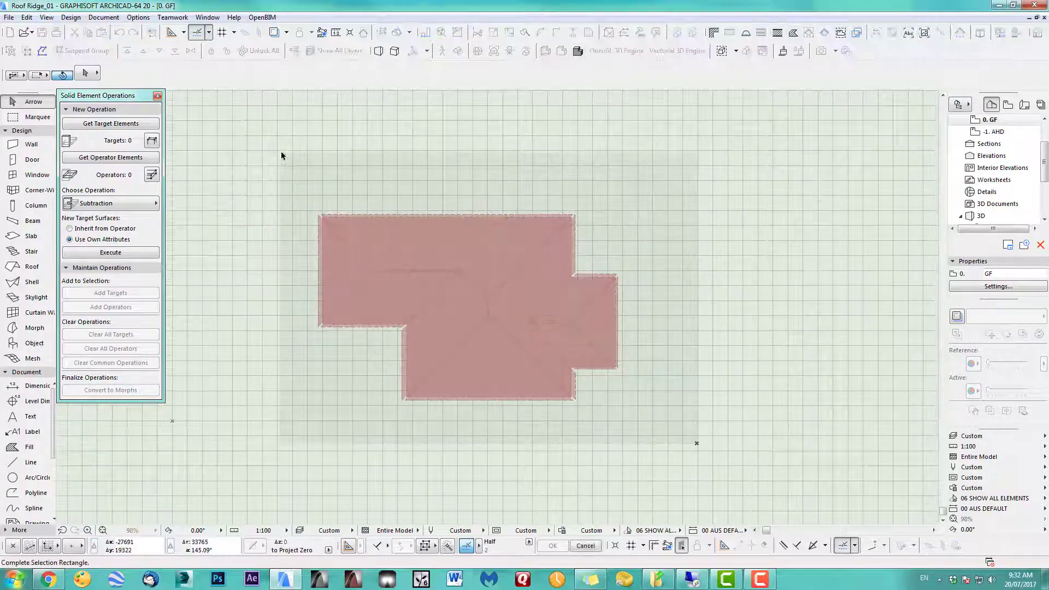
# - In 3D, hide the layer holding the cutting roof elements
pyautogui.press('F5')
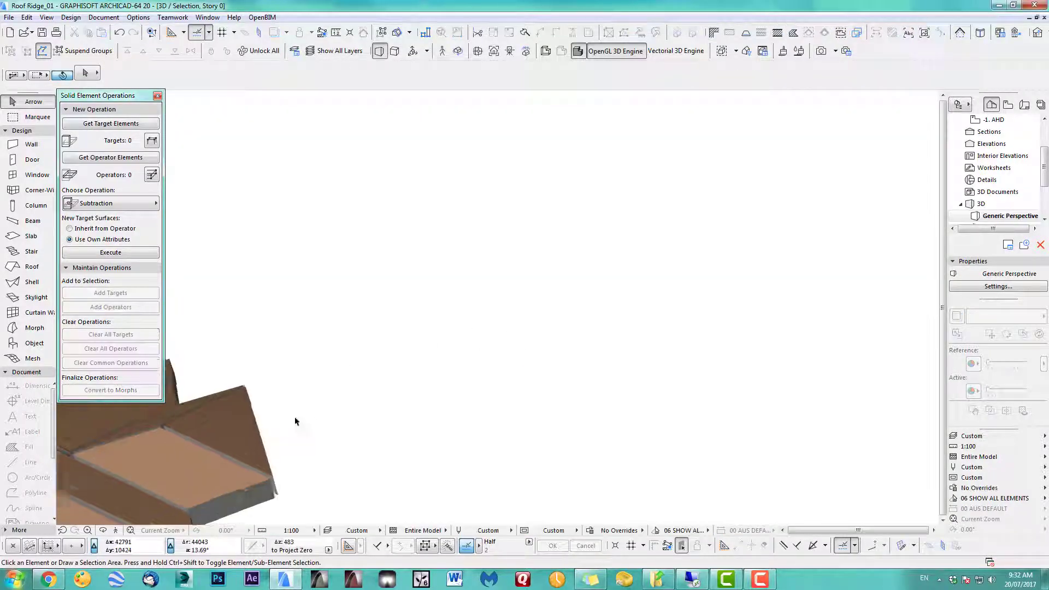
pyautogui.scroll(3, 506, 327)
pyautogui.scroll(3, 640, 295)
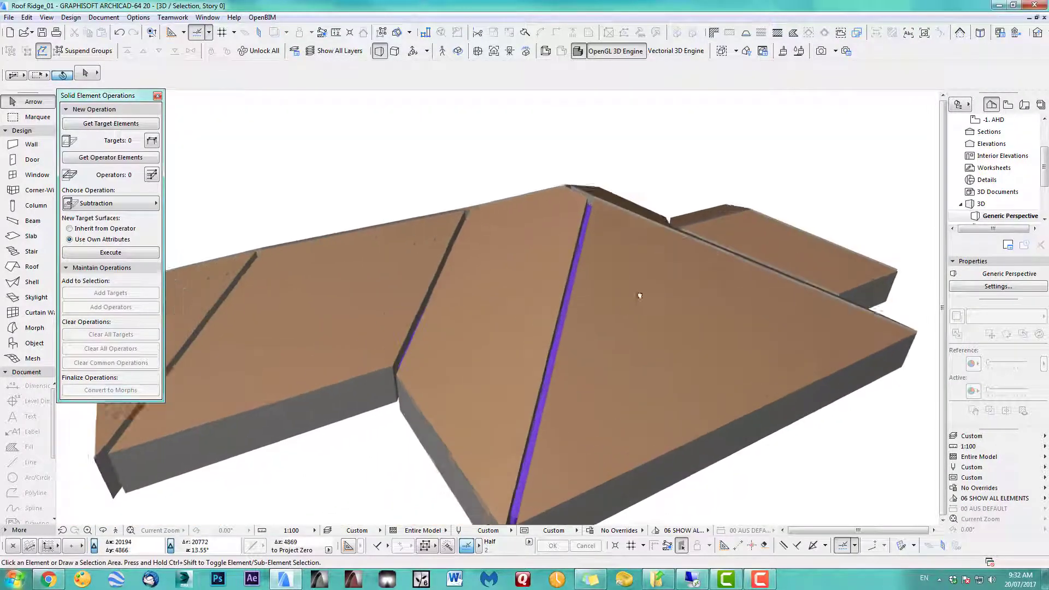
pyautogui.click(529, 287)
pyautogui.rightClick(530, 288)
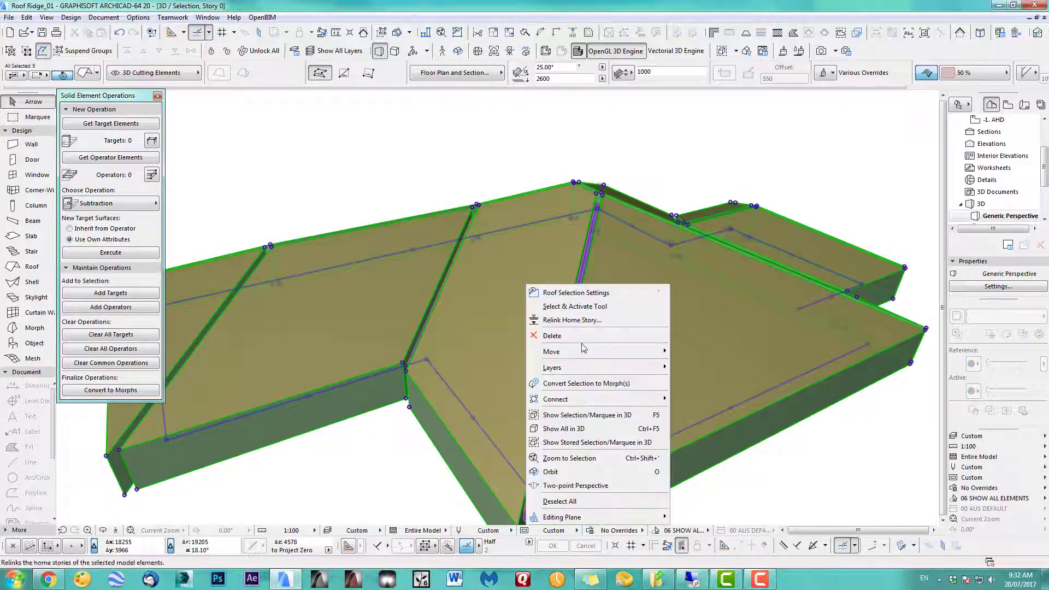
pyautogui.moveTo(552, 368)
pyautogui.click(703, 383)
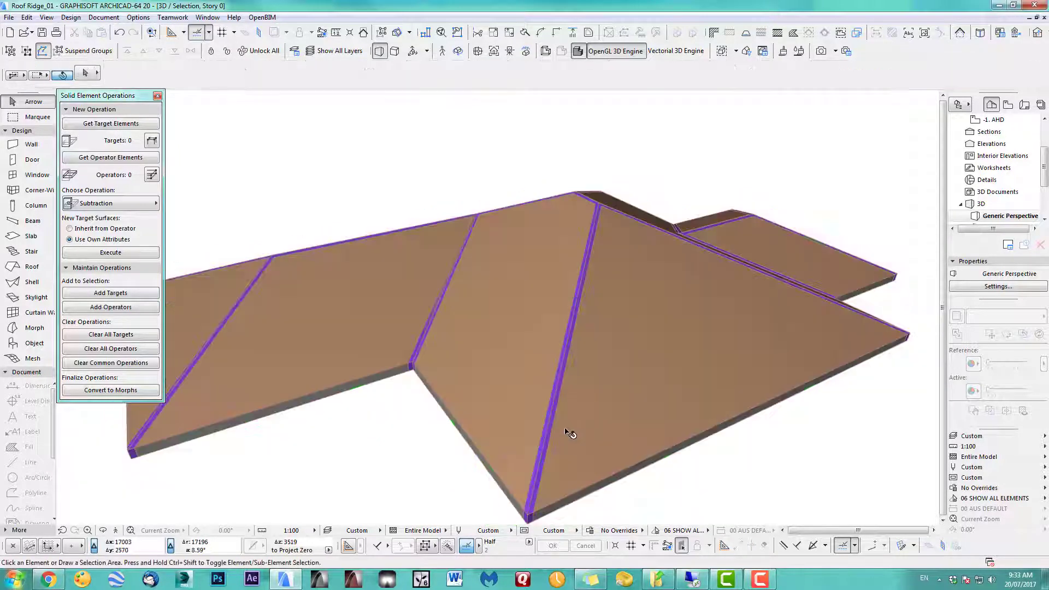
pyautogui.scroll(-1, 639, 340)
pyautogui.scroll(4, 638, 397)
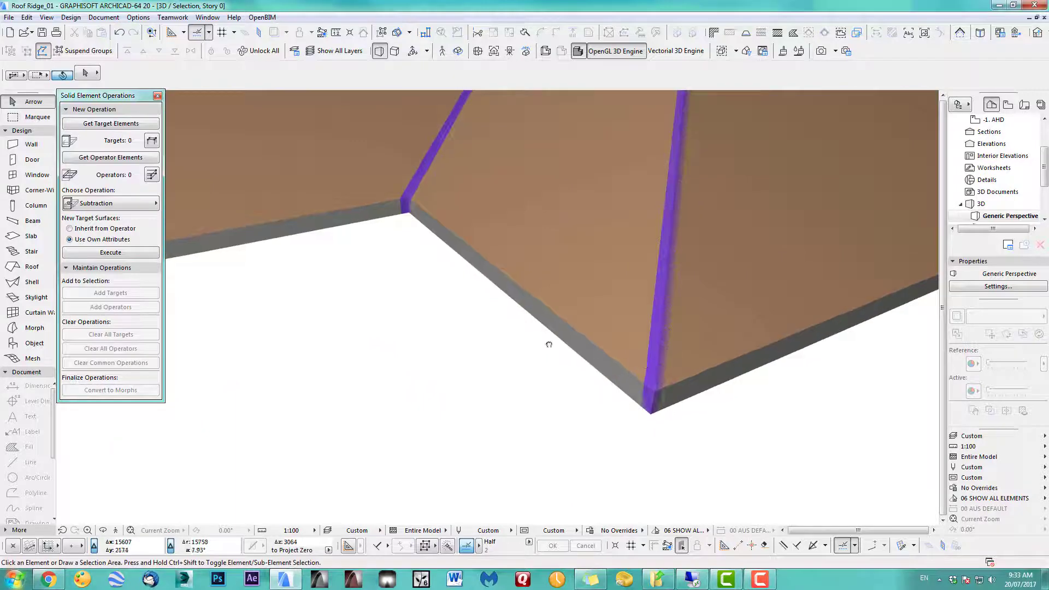
pyautogui.moveTo(548, 345); pyautogui.dragTo(525, 372, button='middle')
# - Elevate all the purple cap strips by 40
pyautogui.hotkey('ctrl', 'a')
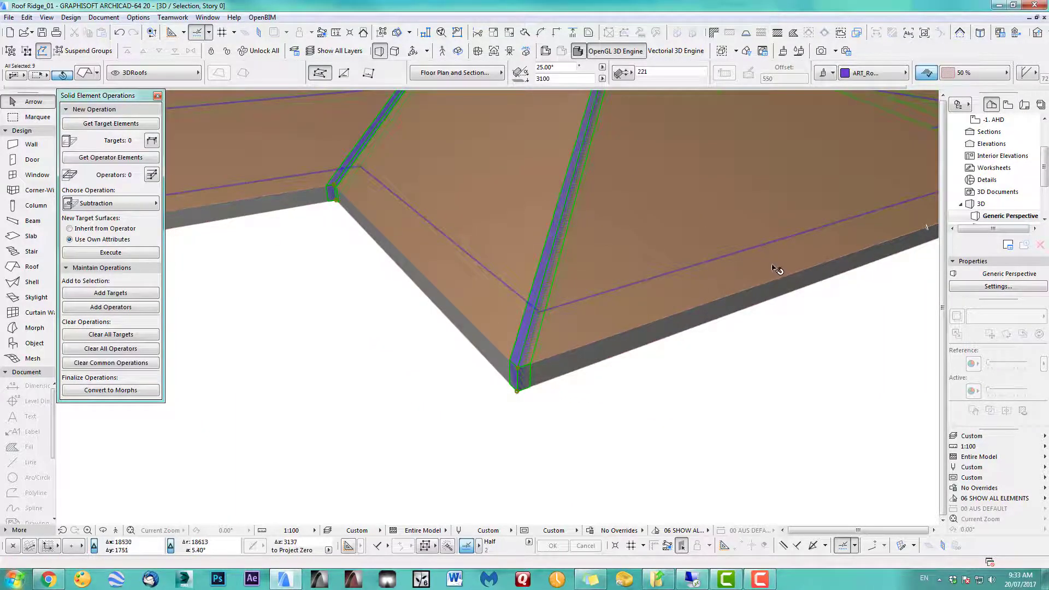
pyautogui.hotkey('ctrl', '9')
pyautogui.write('40')
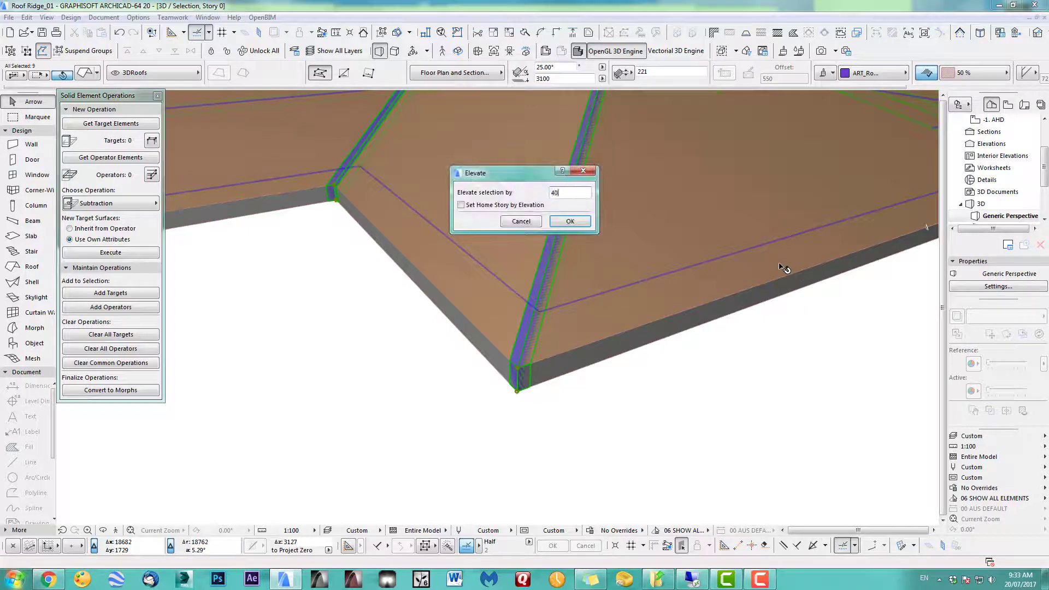
pyautogui.press('Return')
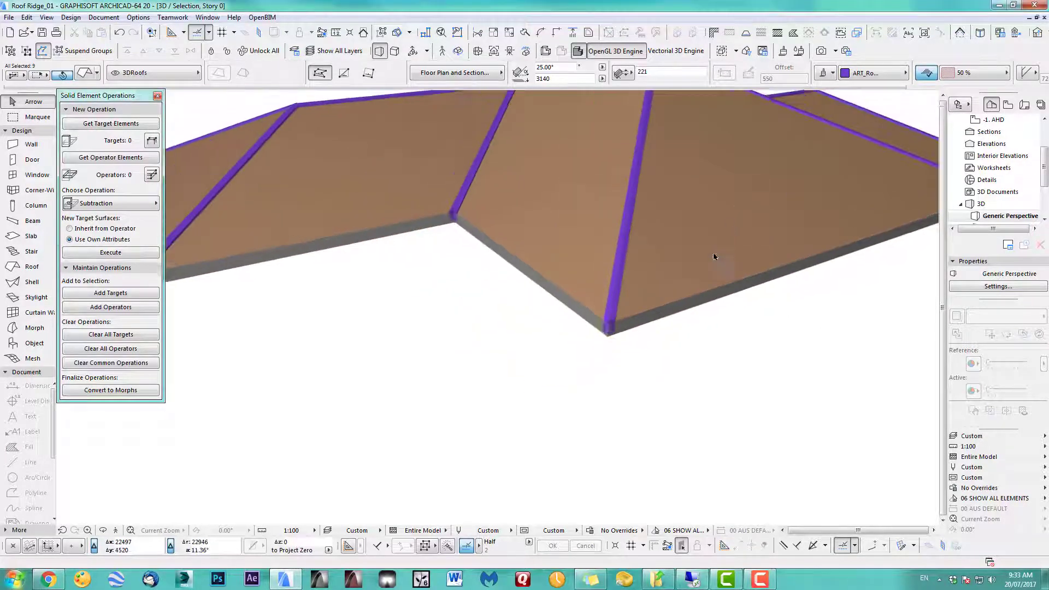
pyautogui.moveTo(619, 289)
pyautogui.keyDown('shift'); pyautogui.mouseDown(button='middle')
pyautogui.moveTo(408, 263)
pyautogui.moveTo(364, 293)
pyautogui.moveTo(634, 319)
pyautogui.moveTo(482, 277)
pyautogui.moveTo(485, 328)
pyautogui.moveTo(598, 284)
pyautogui.mouseUp(button='middle'); pyautogui.keyUp('shift')
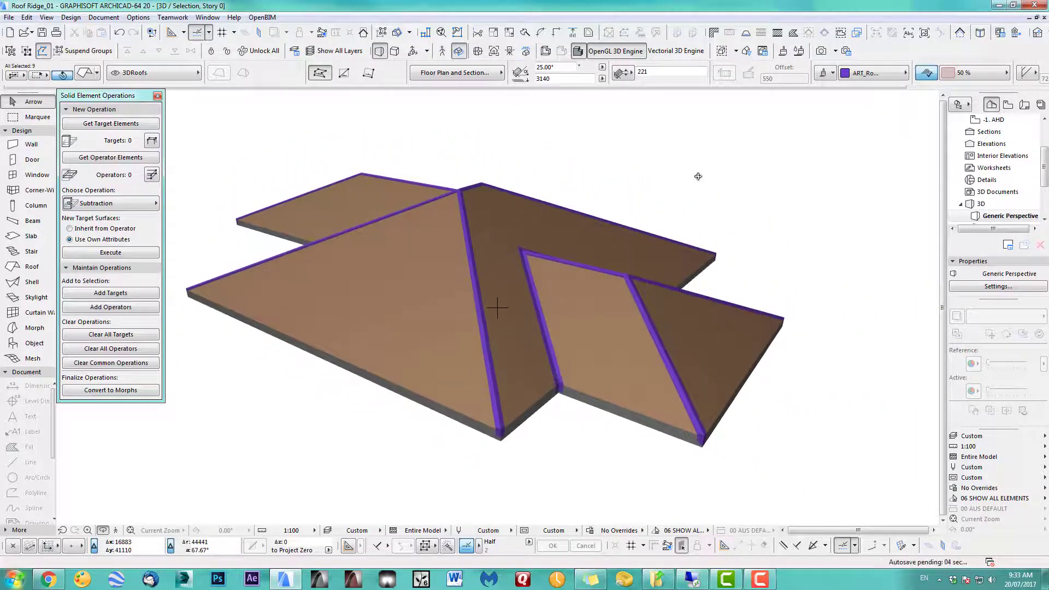